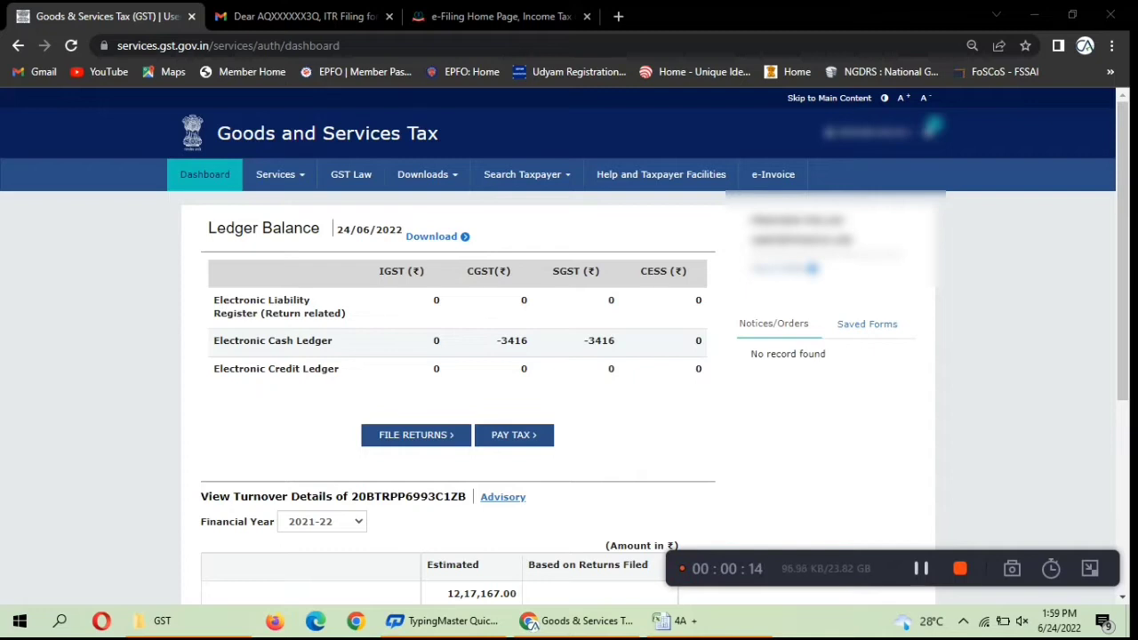
Step: Open the Annual Return filing page on the GST portal
click(280, 176)
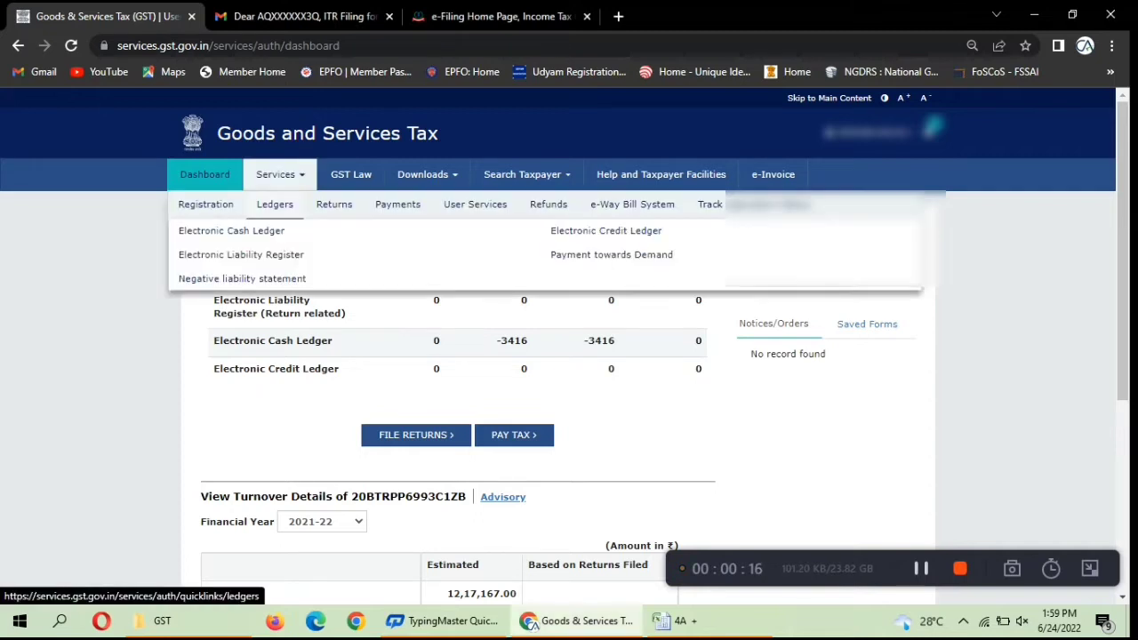
mouse_move(334, 204)
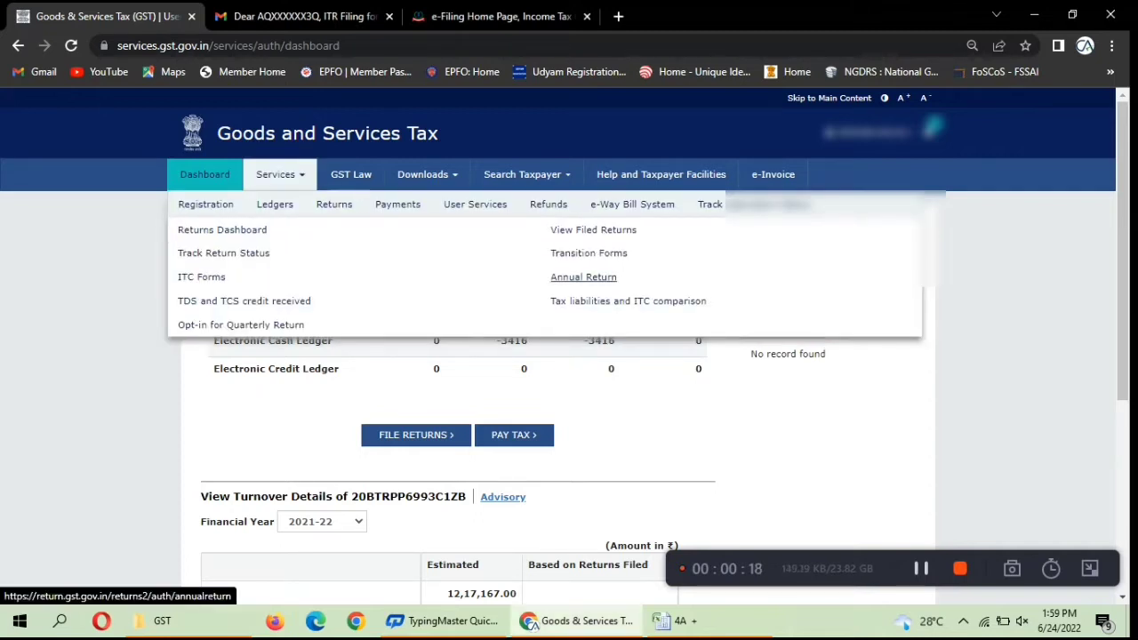
click(583, 277)
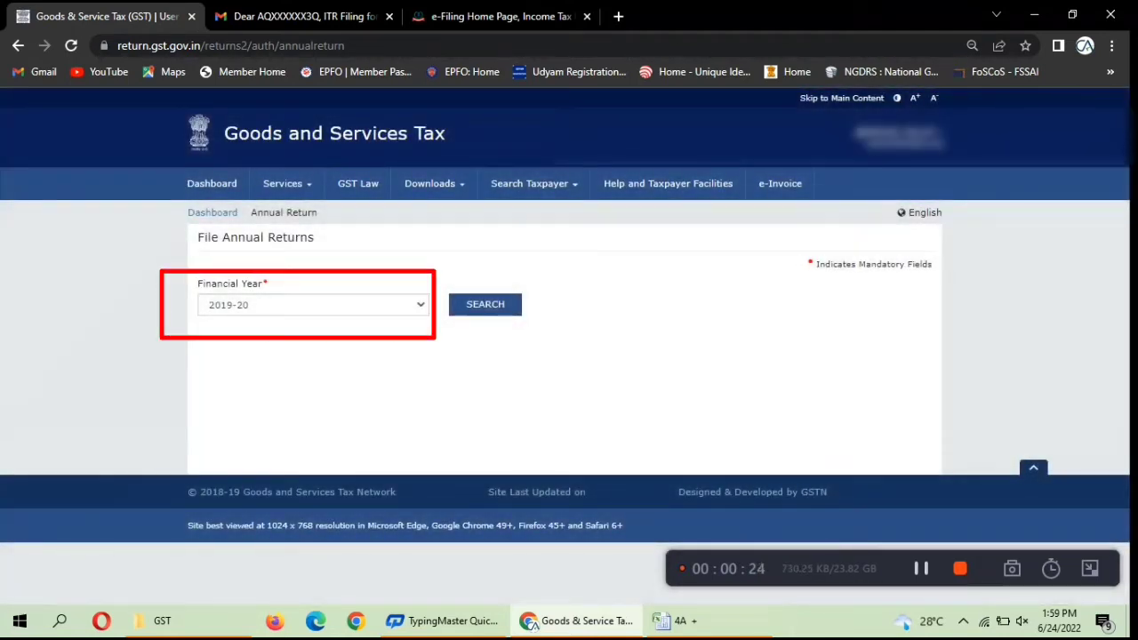
Step: Search annual returns for financial year 2021-22 and start preparing Annual Return GSTR-4 online
click(313, 305)
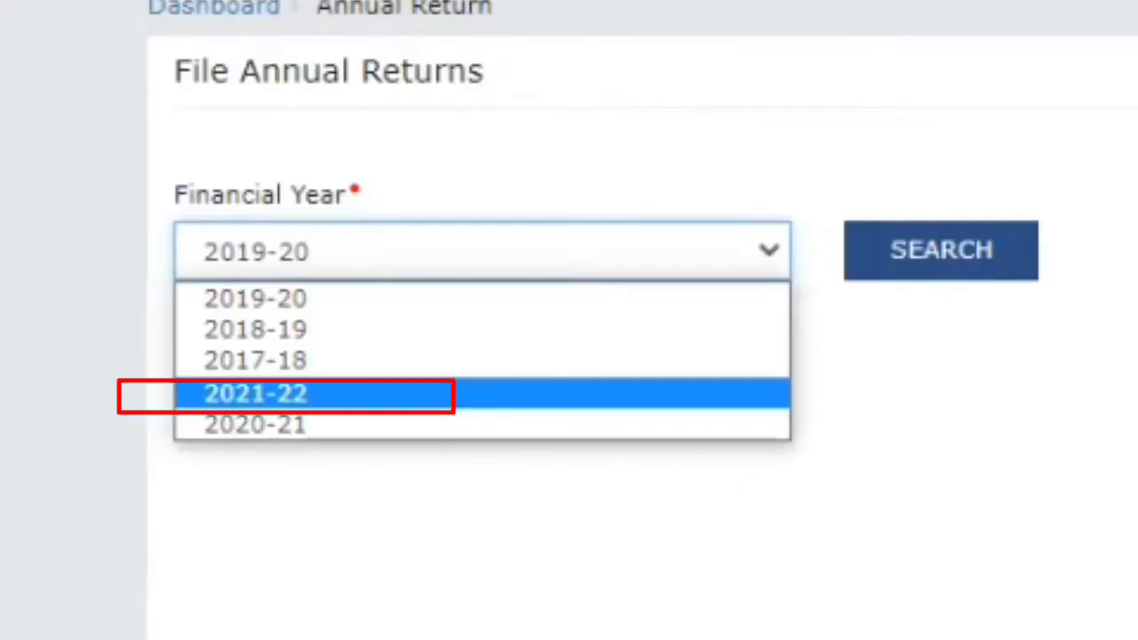
click(255, 394)
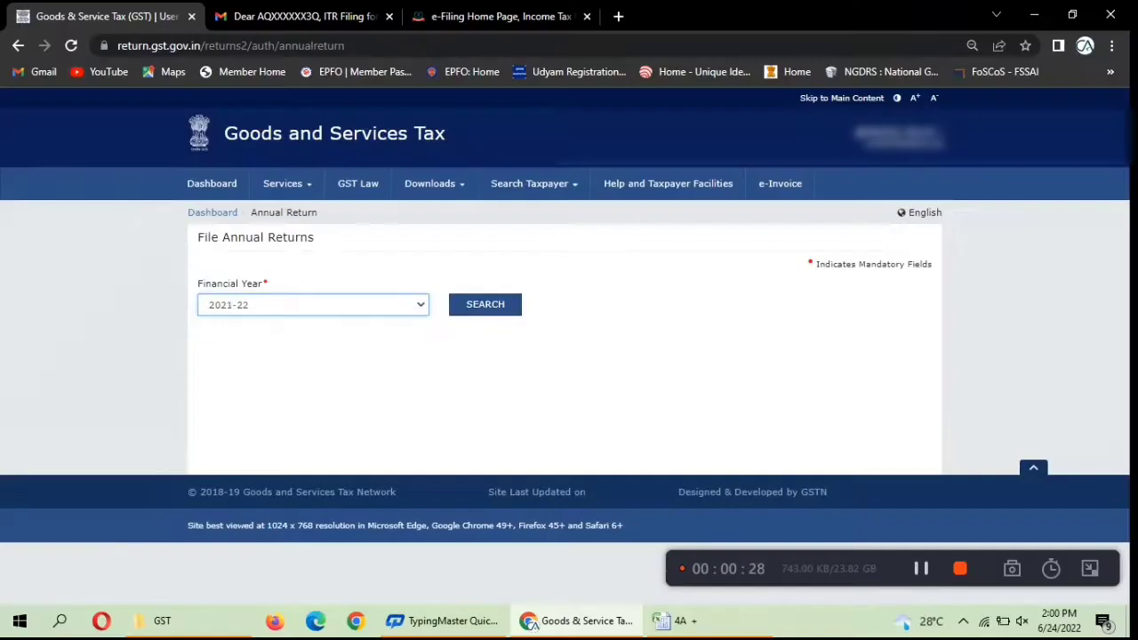
click(941, 250)
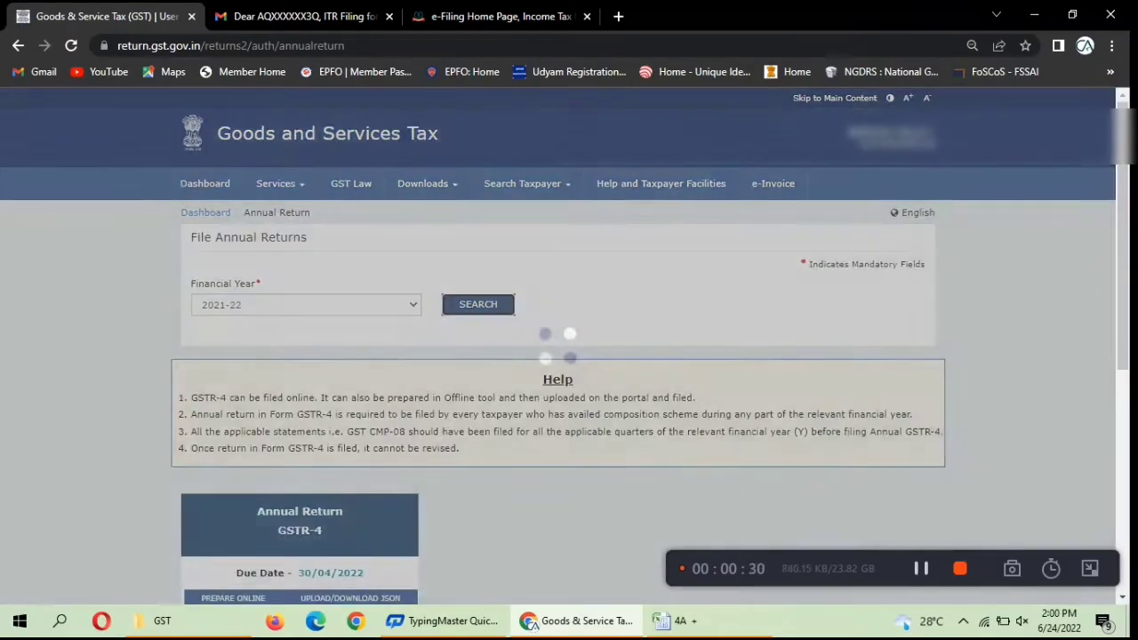
scroll(557, 345, down, 2)
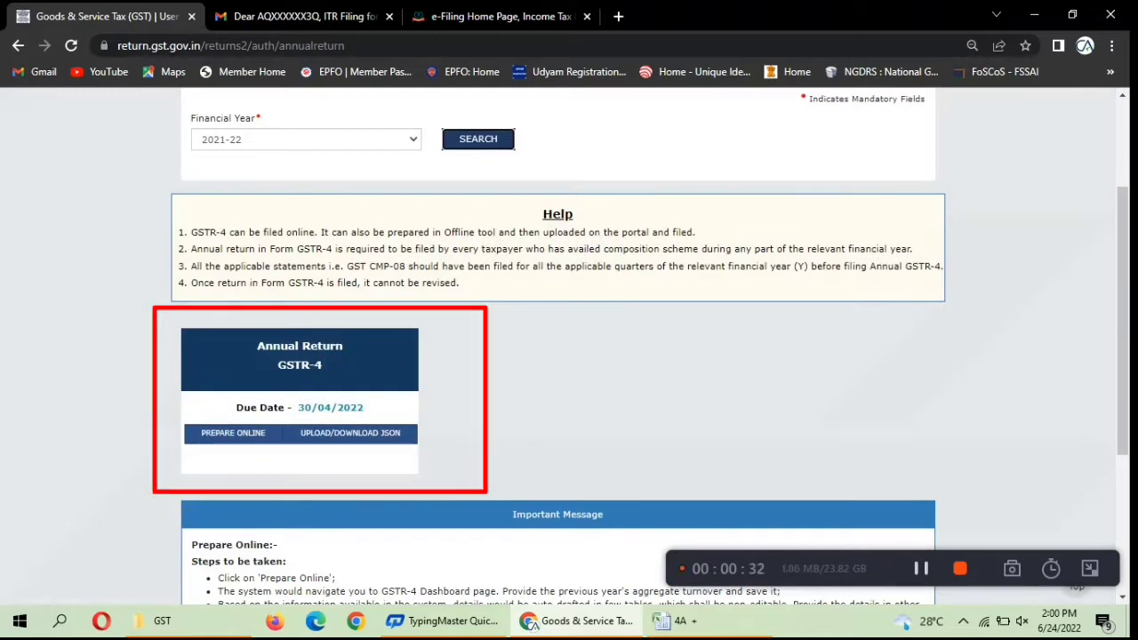
click(233, 433)
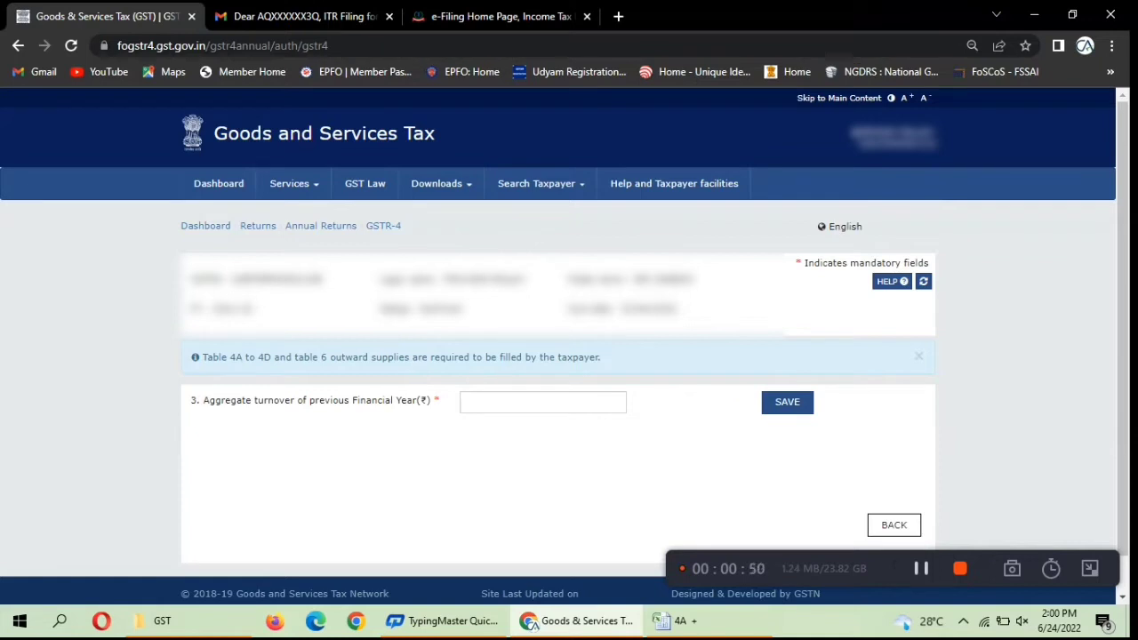
Step: Enter 9,09,571 as the aggregate turnover of the previous financial year and save it
click(618, 402)
text(905)
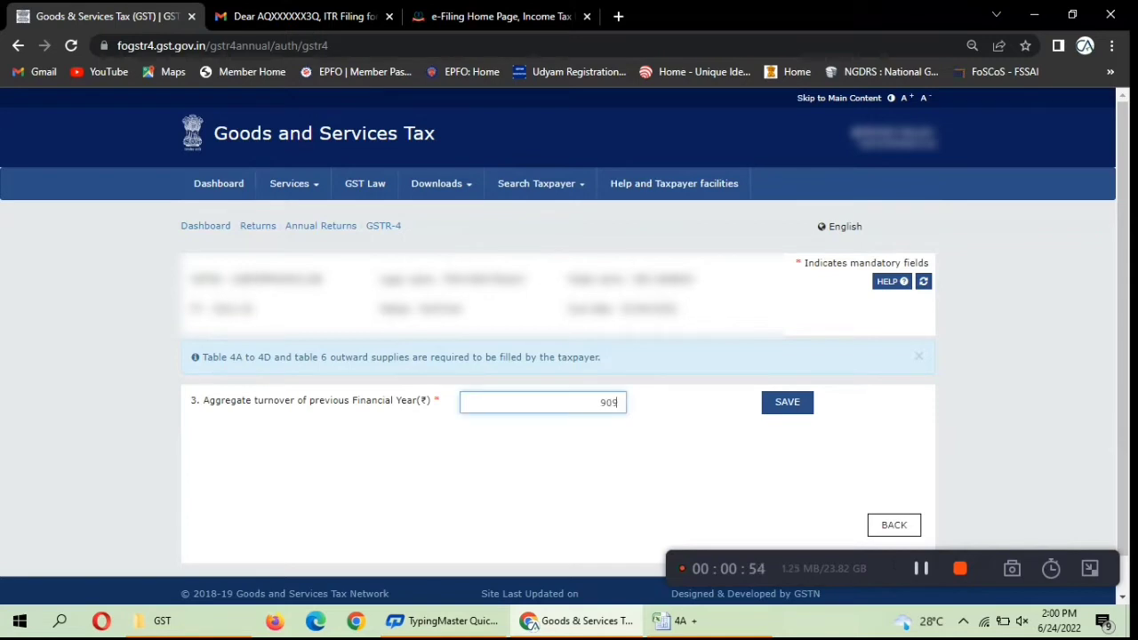
text(571)
click(921, 569)
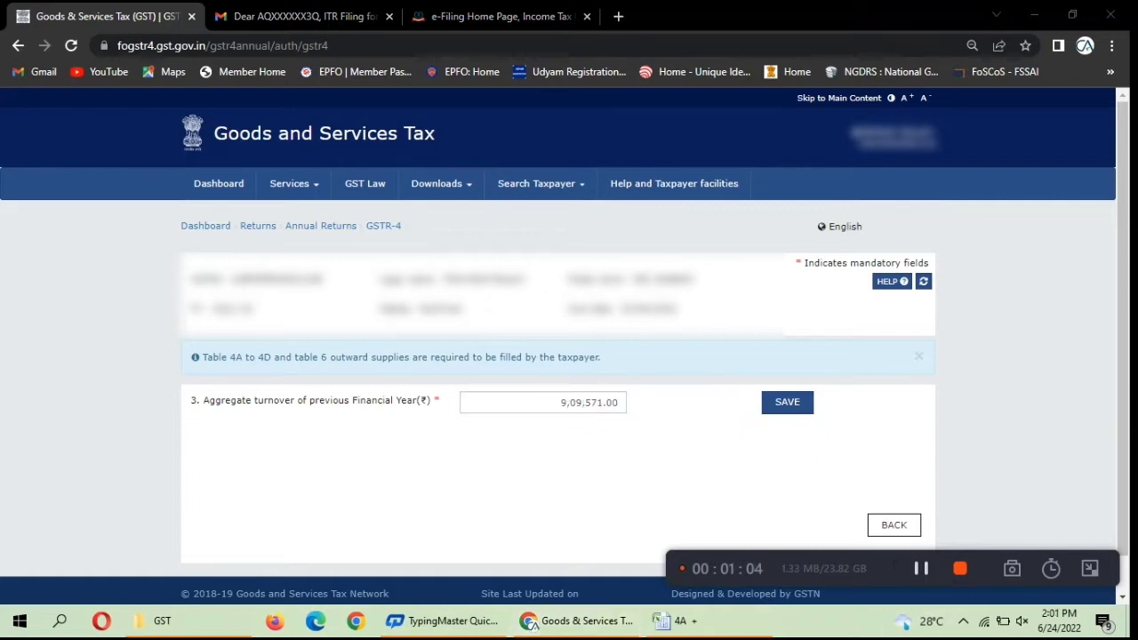
click(787, 402)
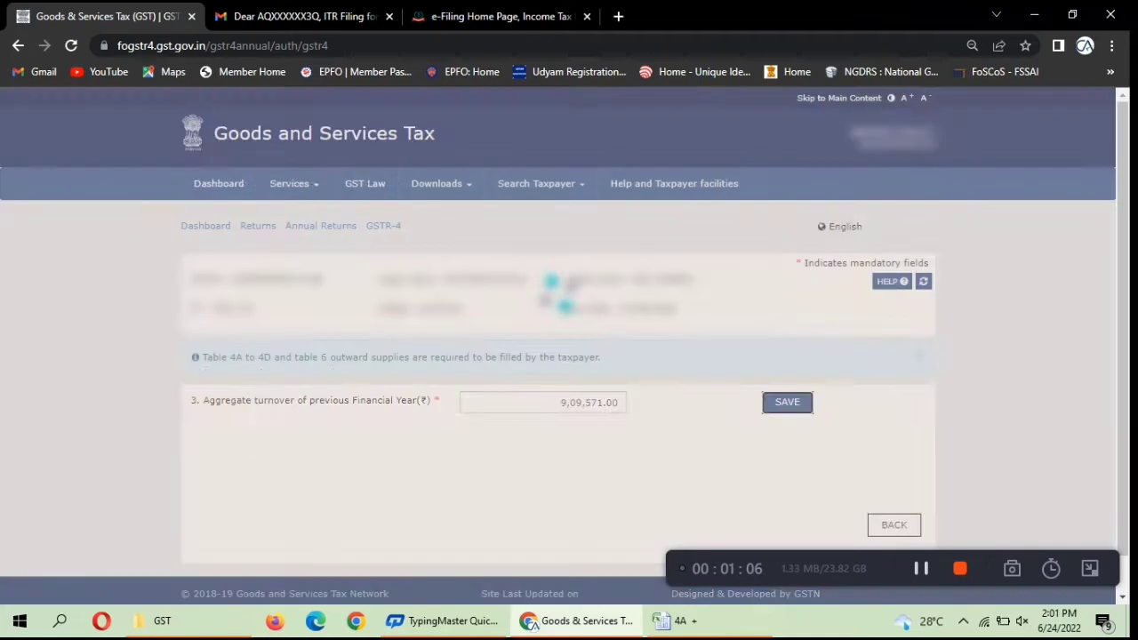
Step: Open table 4A, inward supplies from registered supplier (other than reverse charge), to add its details
scroll(791, 407, down, 1)
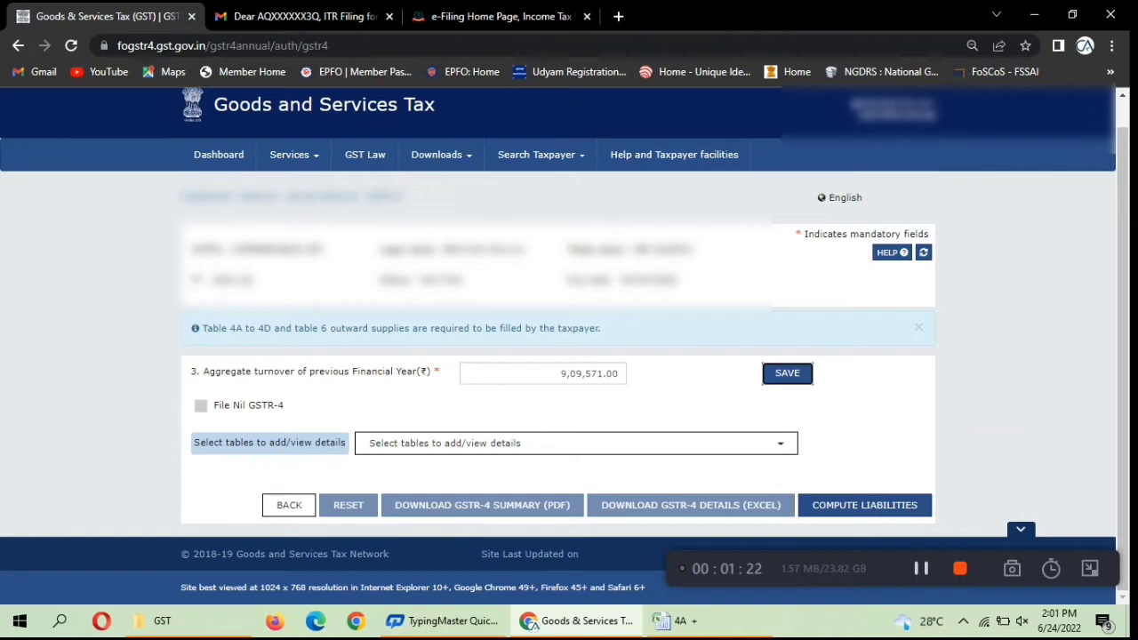
click(577, 443)
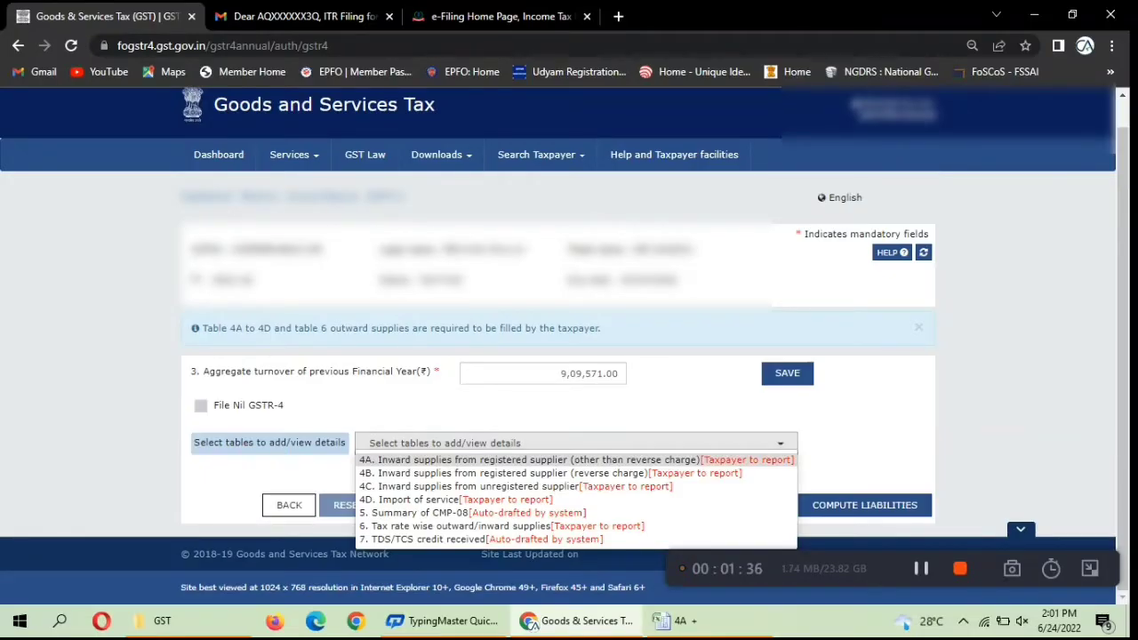
click(575, 460)
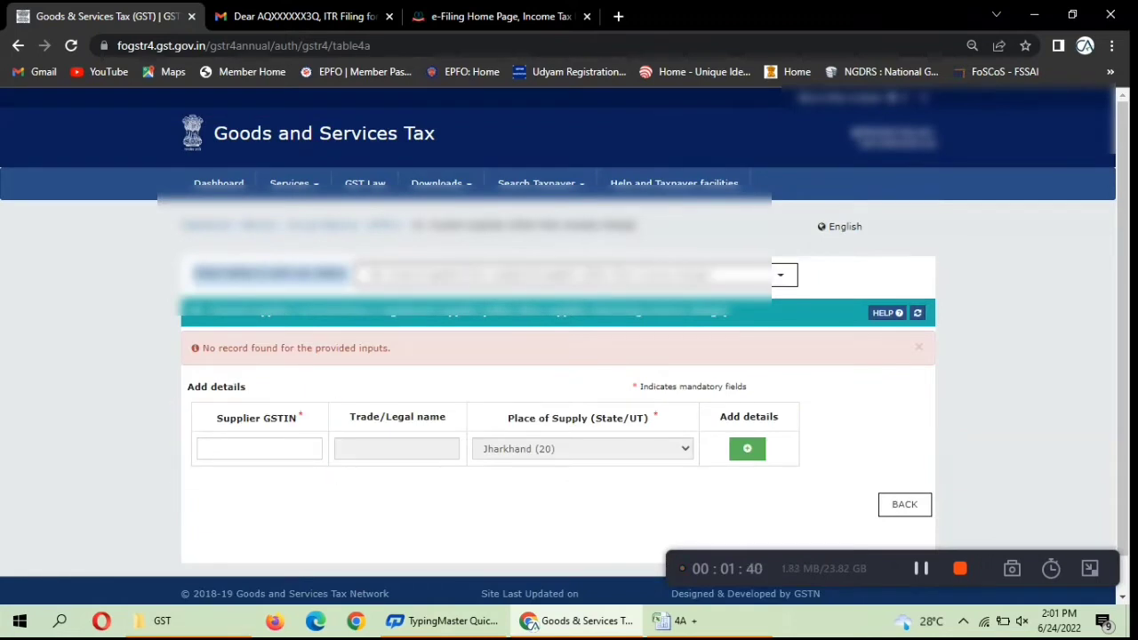
Step: Copy the first supplier's GSTIN from the Excel pivot table into the Supplier GSTIN field and add item details for that supplier
click(266, 402)
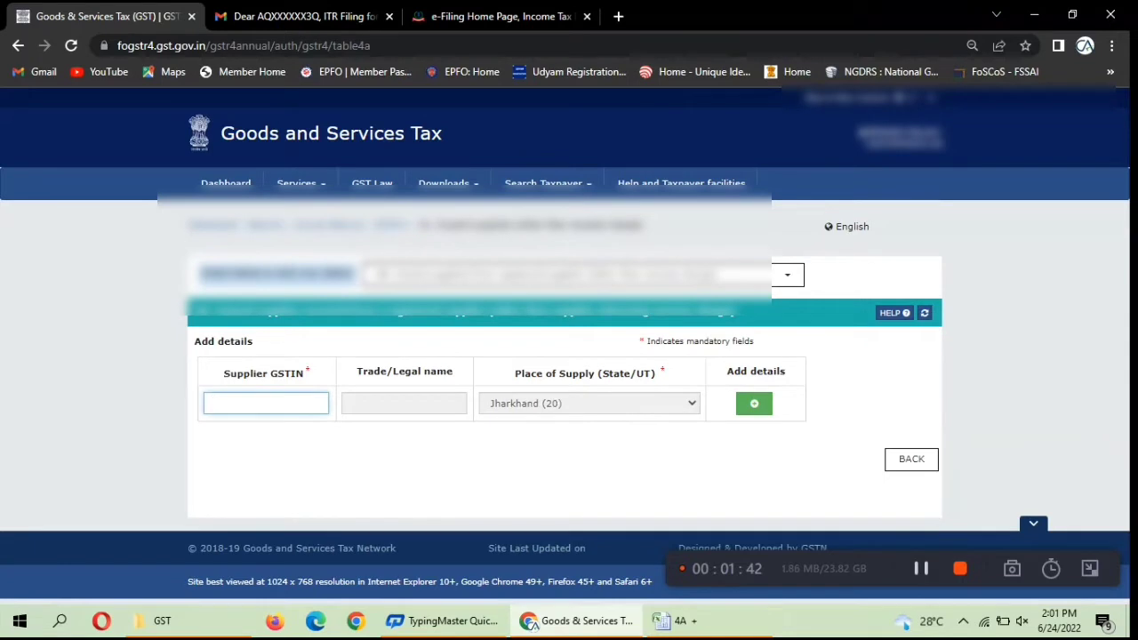
key(alt+Tab)
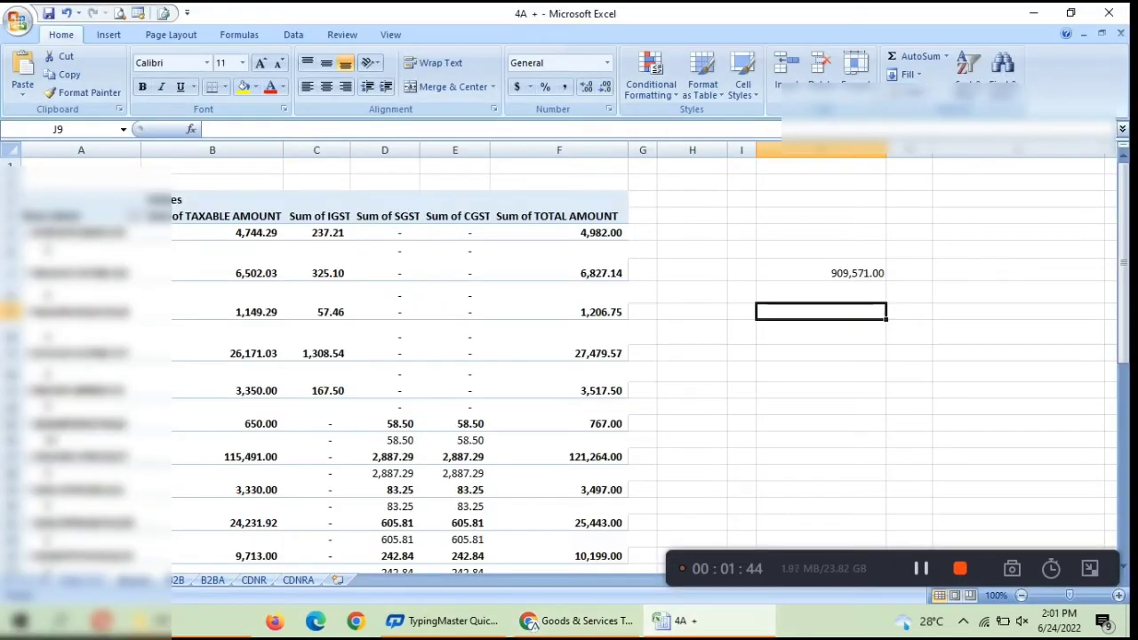
scroll(565, 369, down, 1)
scroll(565, 369, up, 1)
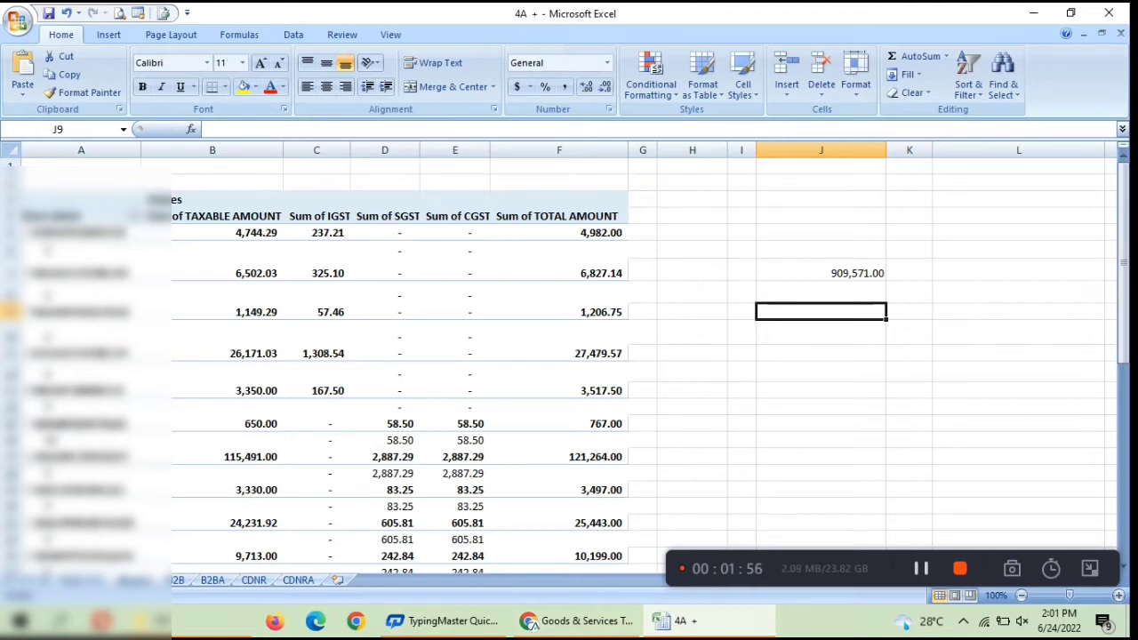
double_click(134, 233)
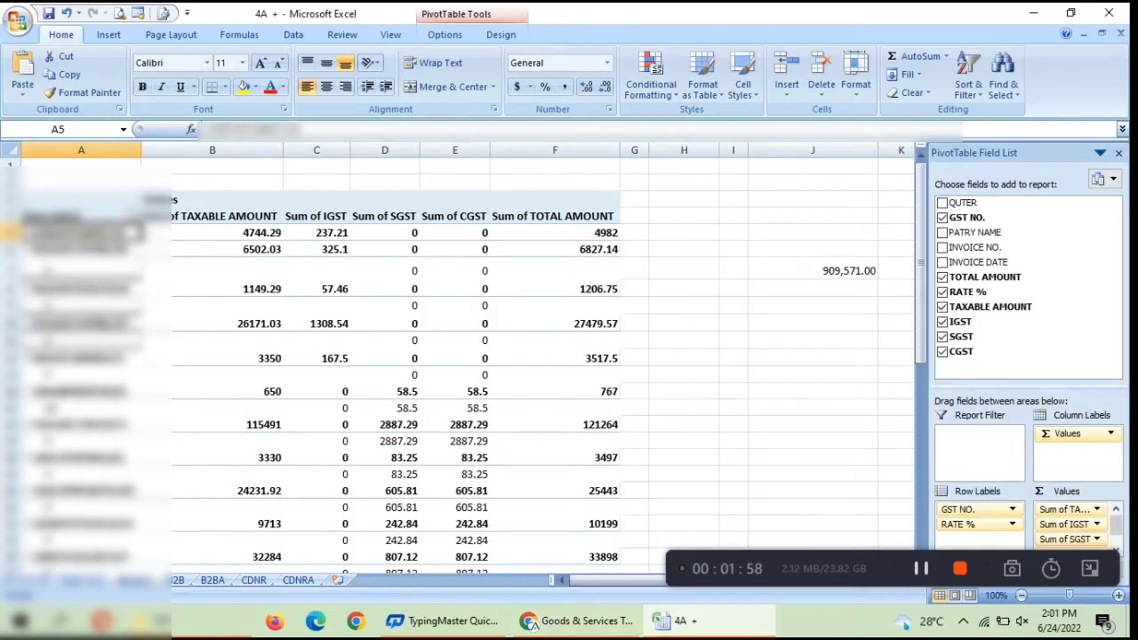
key(F2)
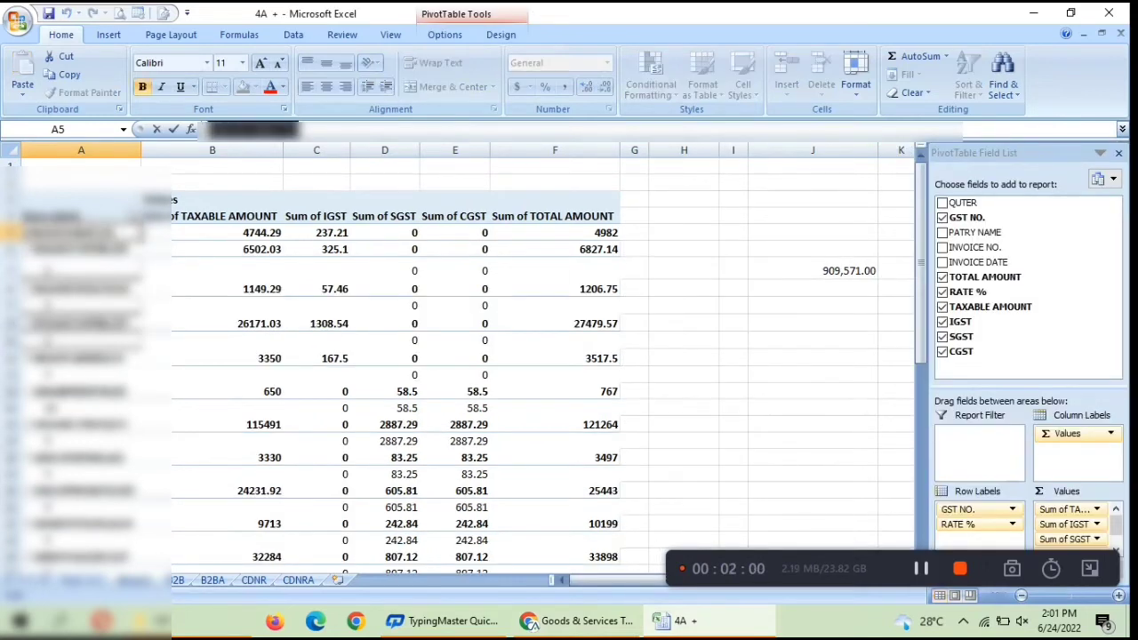
key(alt+Tab)
key(ctrl+v)
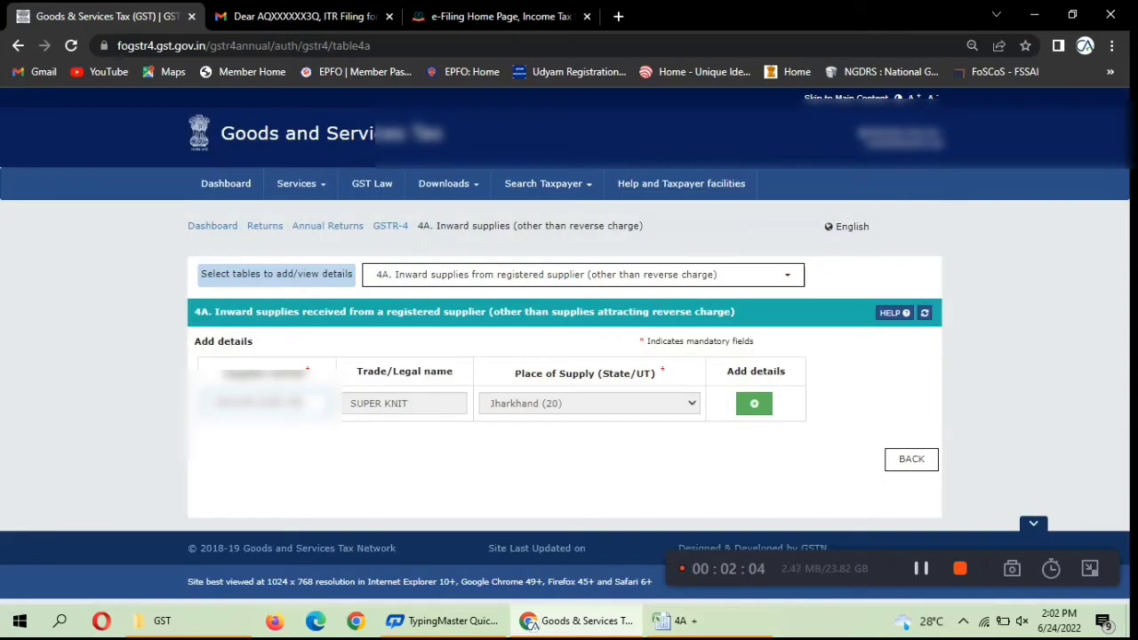
click(754, 404)
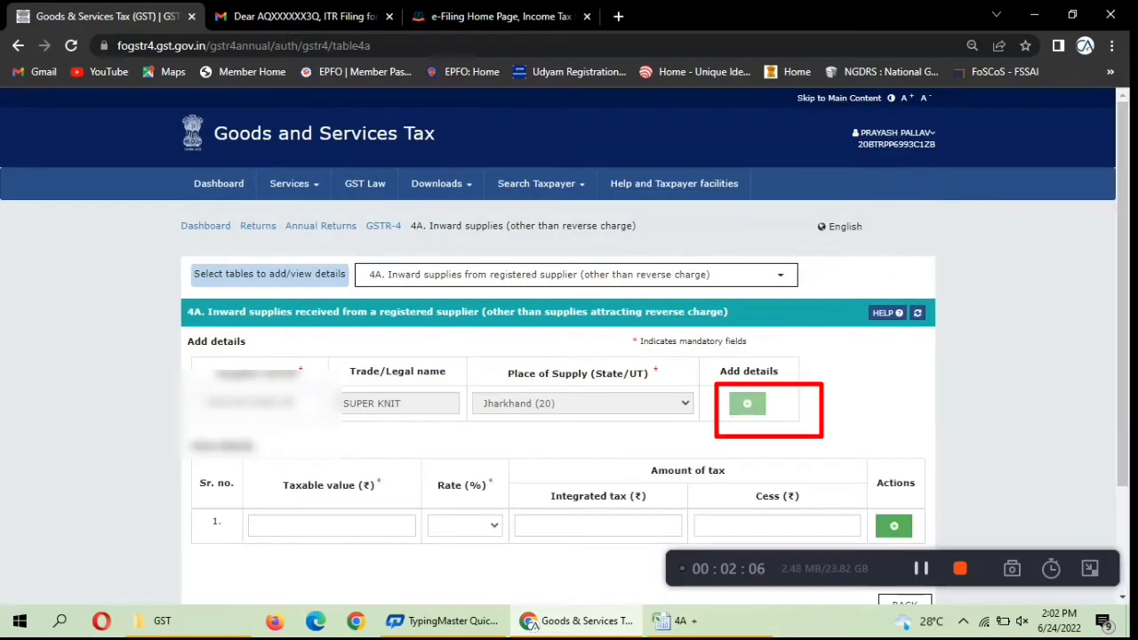
Step: Enter the first supplier's taxable value from the Excel workbook, 4,744.29, in item row 1
scroll(569, 356, down, 1)
click(331, 443)
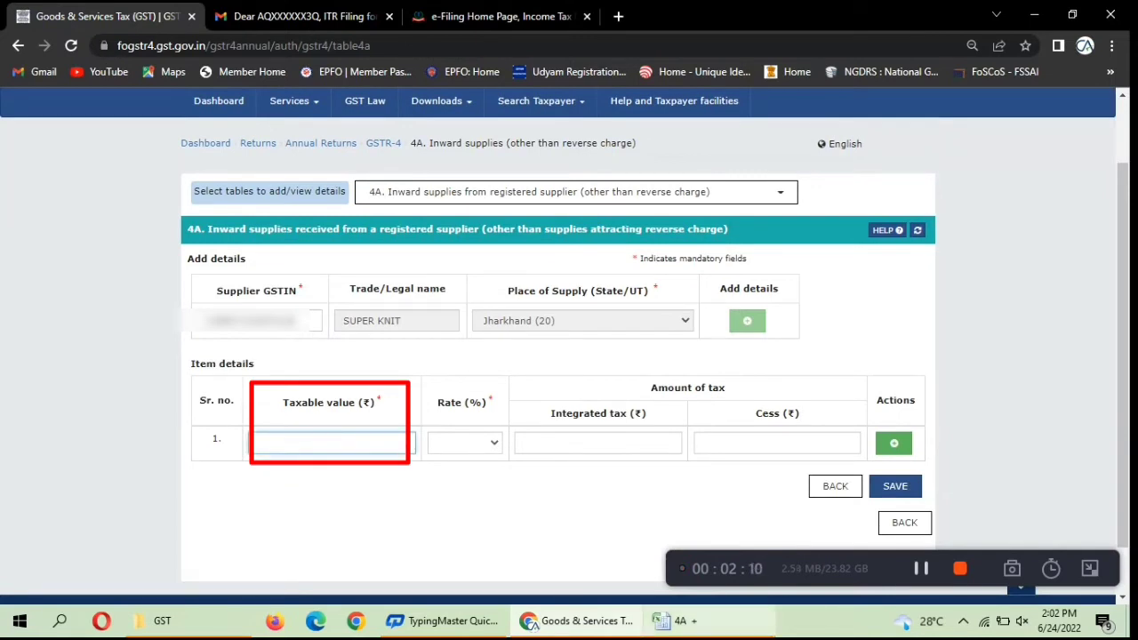
click(674, 620)
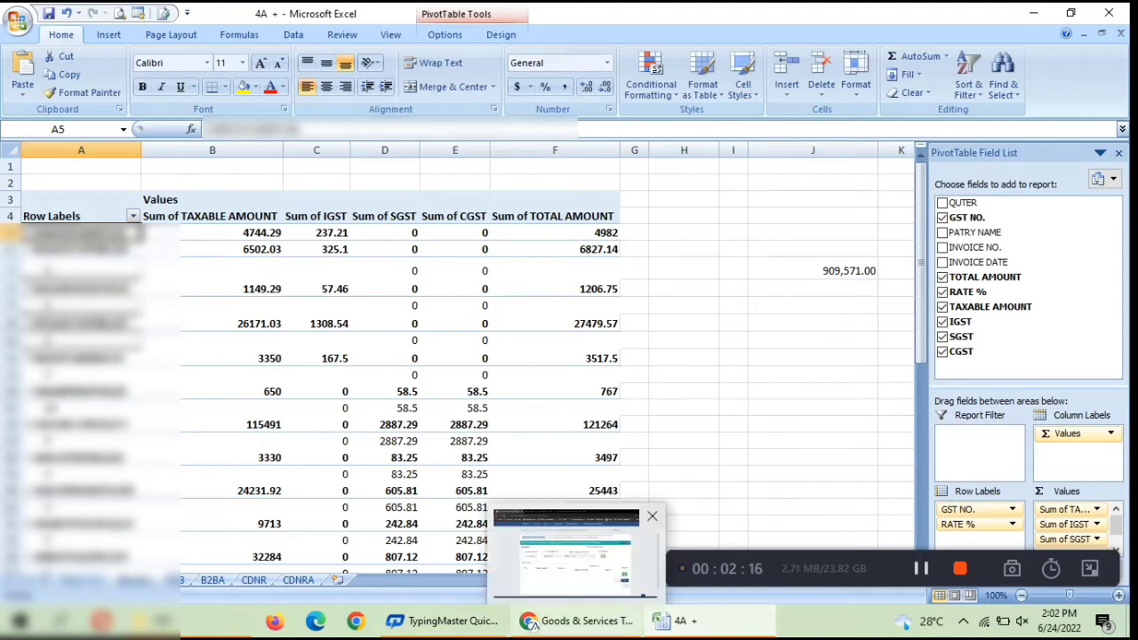
click(580, 620)
text(4)
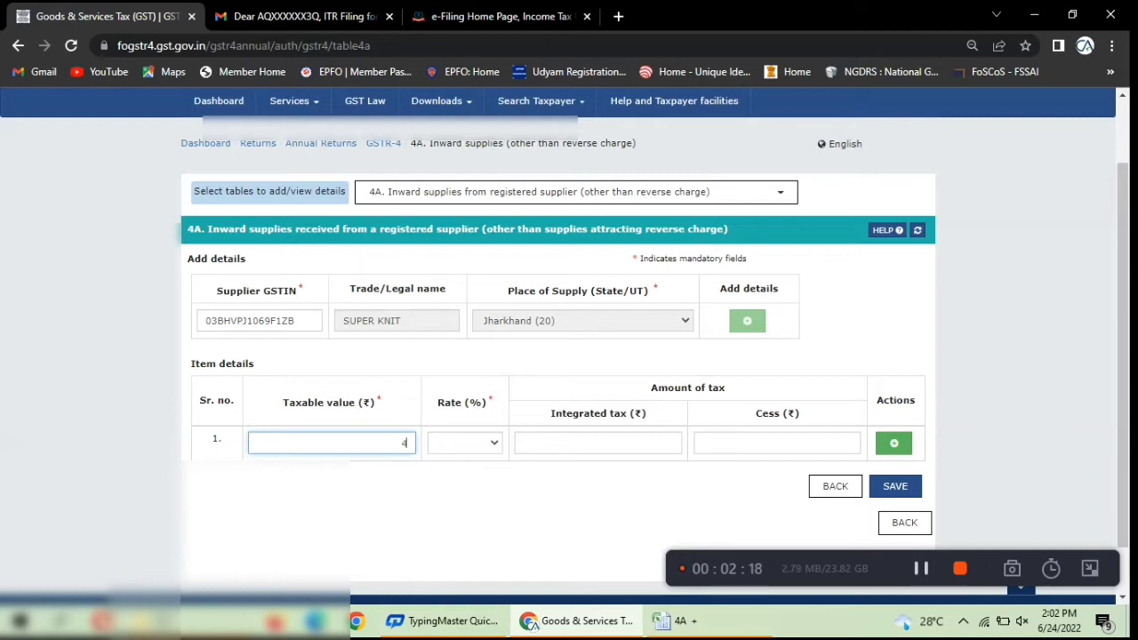
text(744.29)
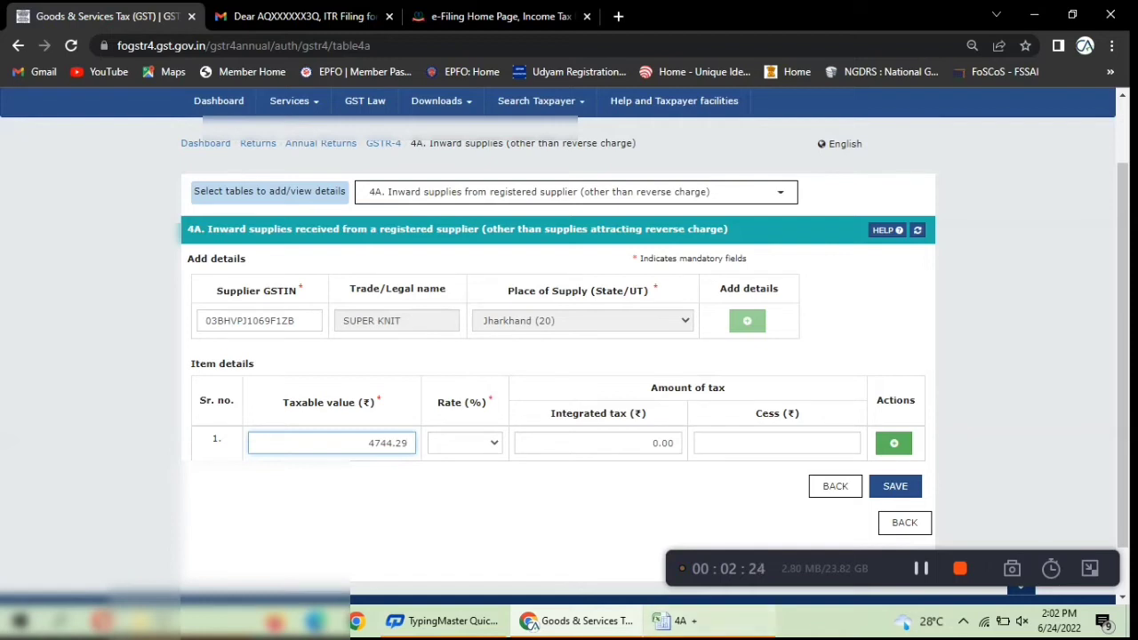
Step: Set the rate of item row 1 to 5% and check its integrated tax against the Excel workbook
key(alt+Tab)
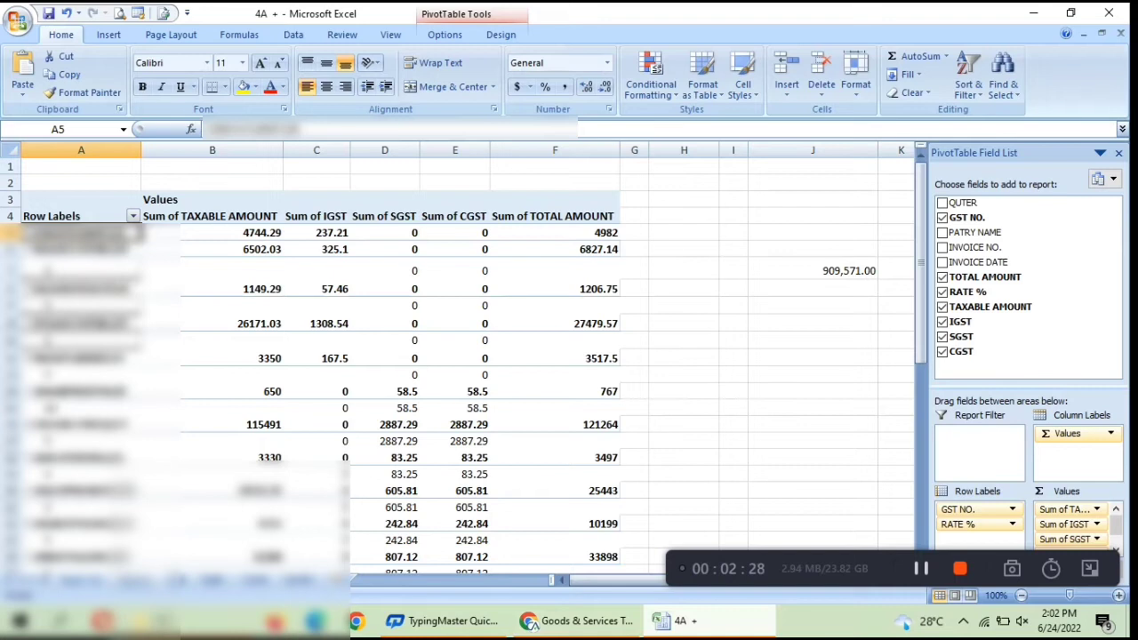
key(alt+Tab)
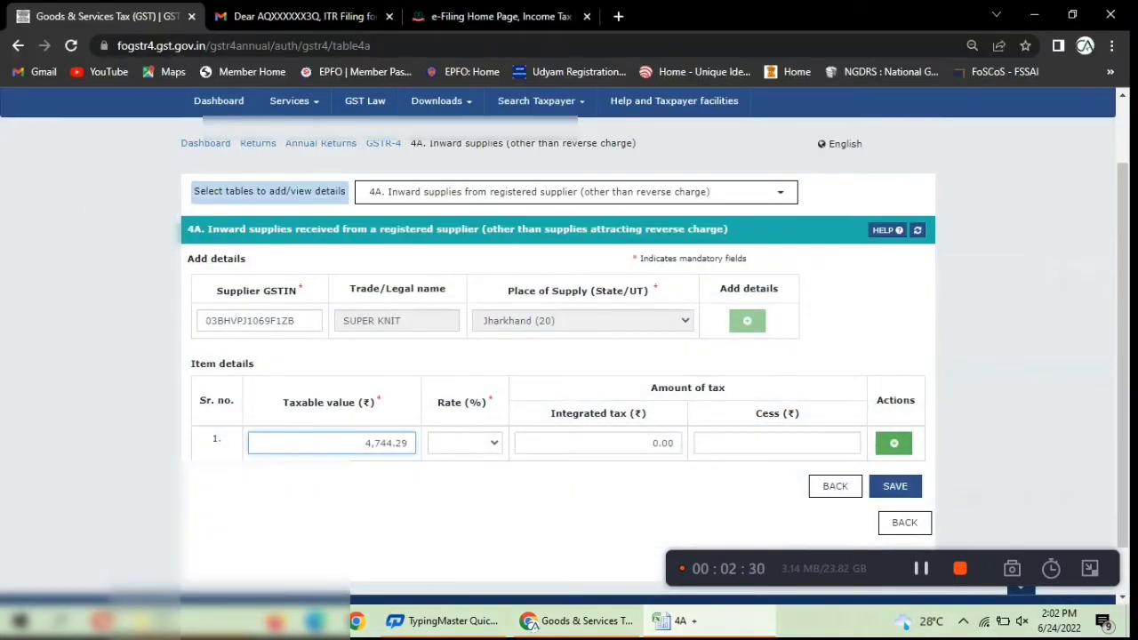
click(465, 443)
click(465, 532)
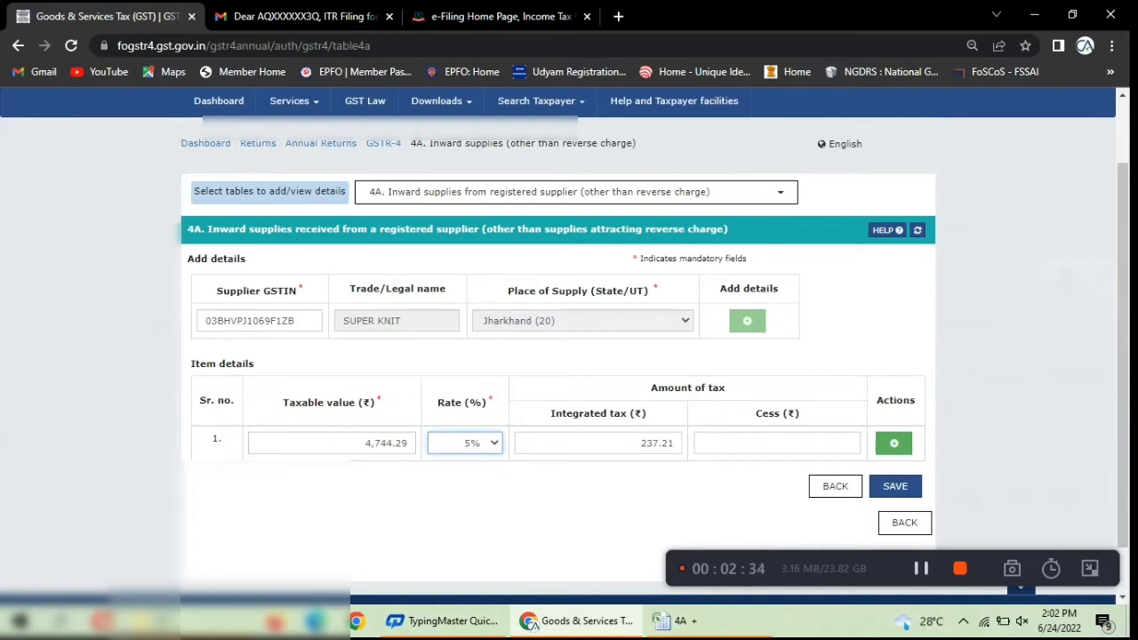
key(alt+Tab)
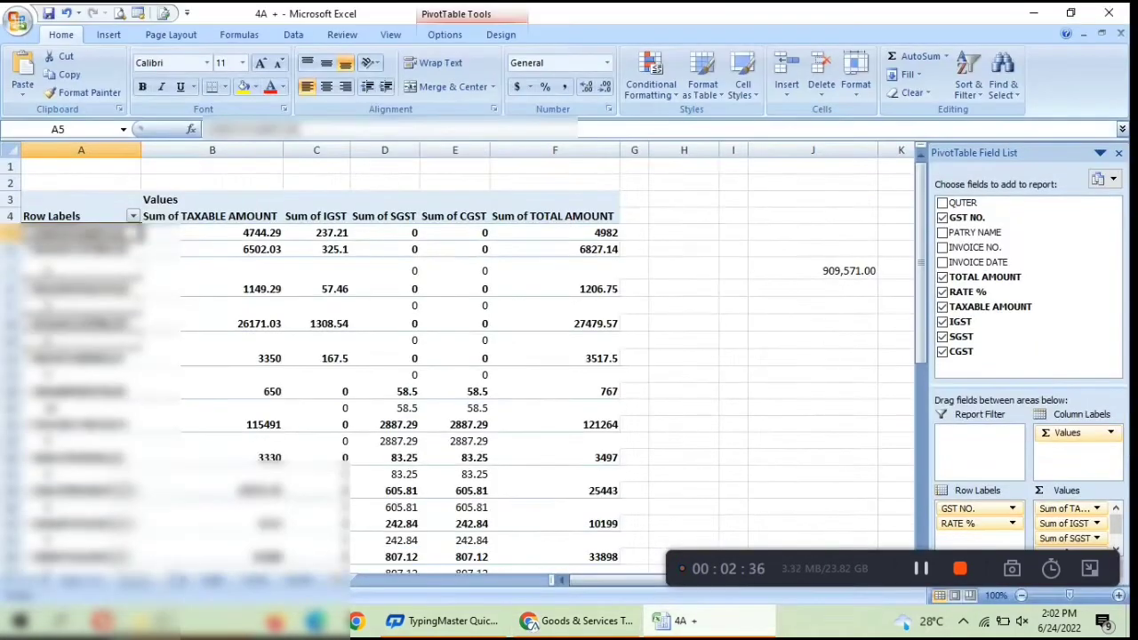
key(alt+Tab)
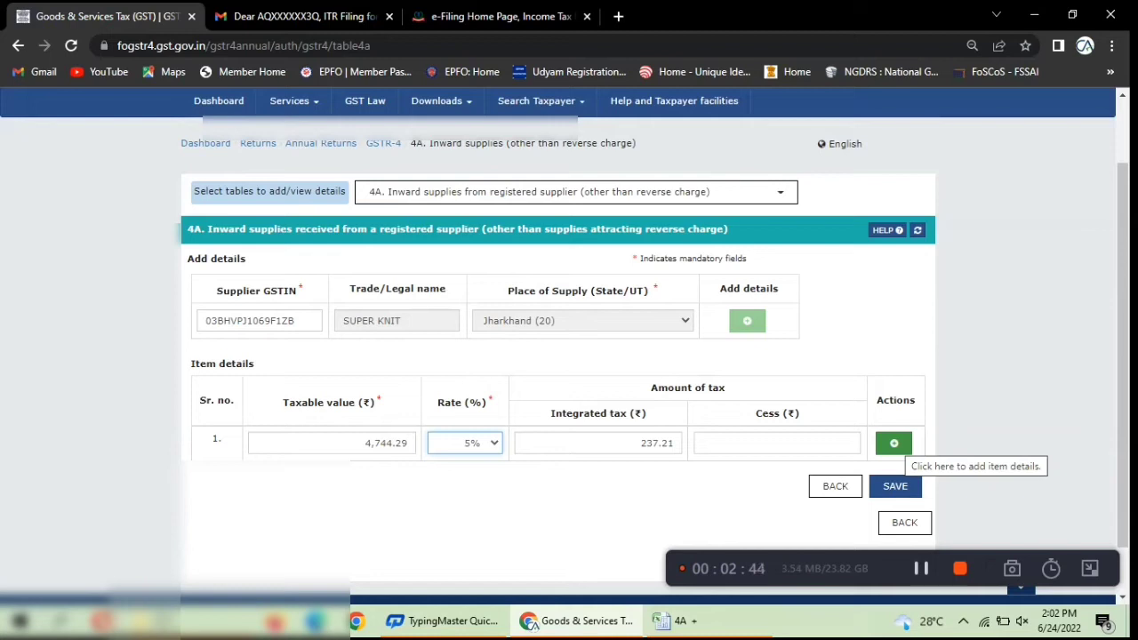
Step: Add a second item row and view its available tax rates, leaving the row blank
click(894, 443)
click(365, 478)
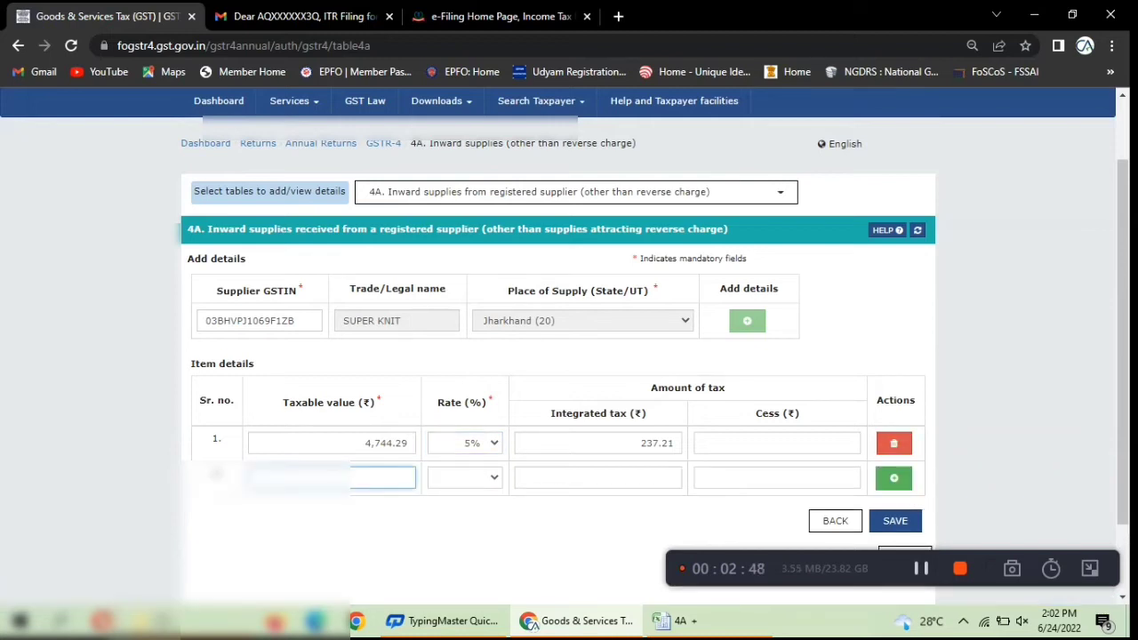
click(465, 478)
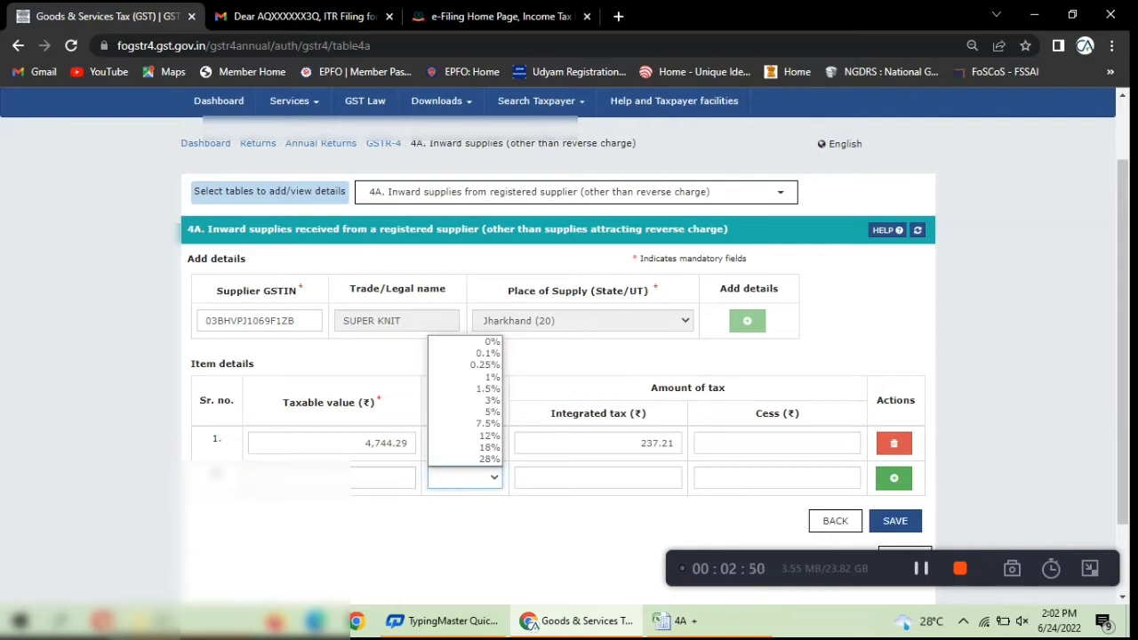
click(465, 533)
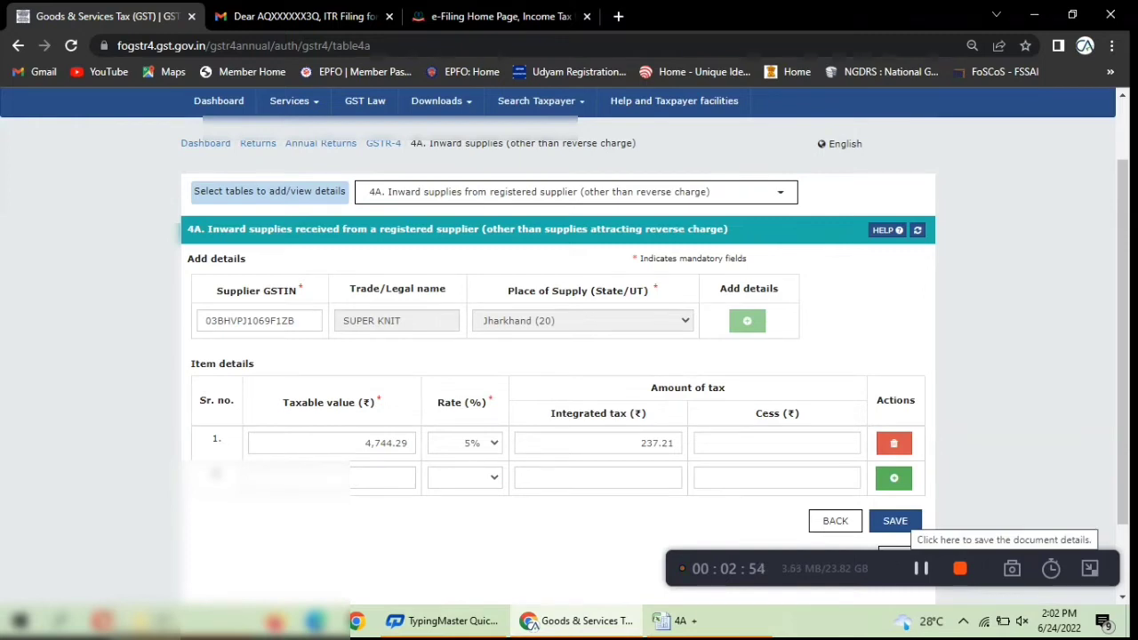
Step: Save the supplier's document details and check the entry under the processed records
click(895, 521)
scroll(569, 346, down, 3)
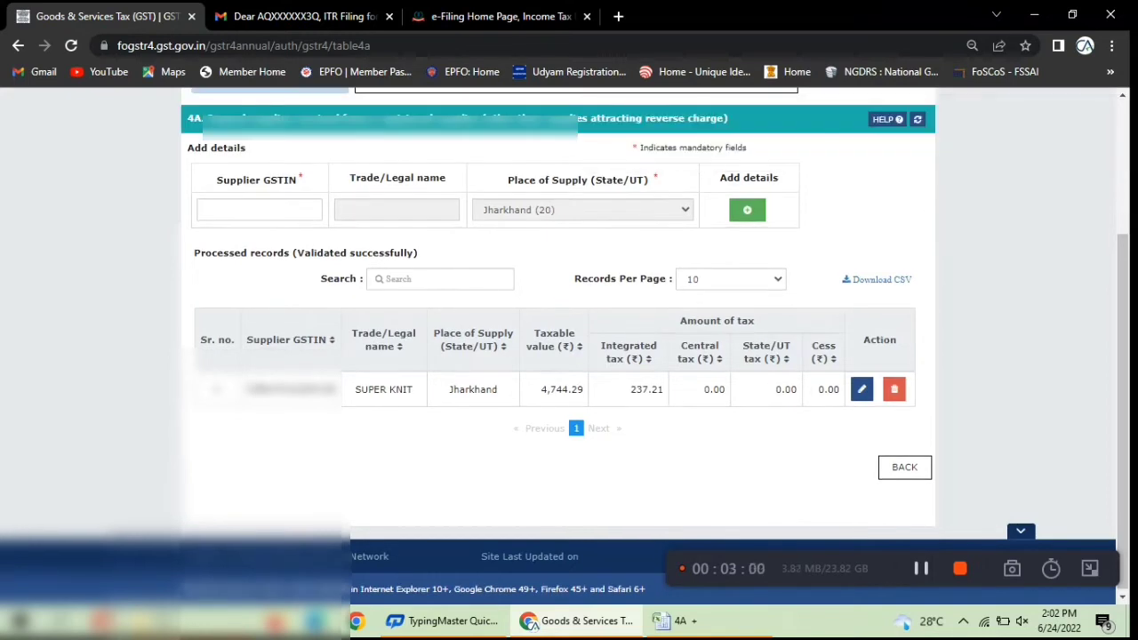
scroll(569, 356, up, 1)
Step: Copy the second supplier's GSTIN from the Excel pivot table into table 4A on the GST portal and open its item details
click(707, 621)
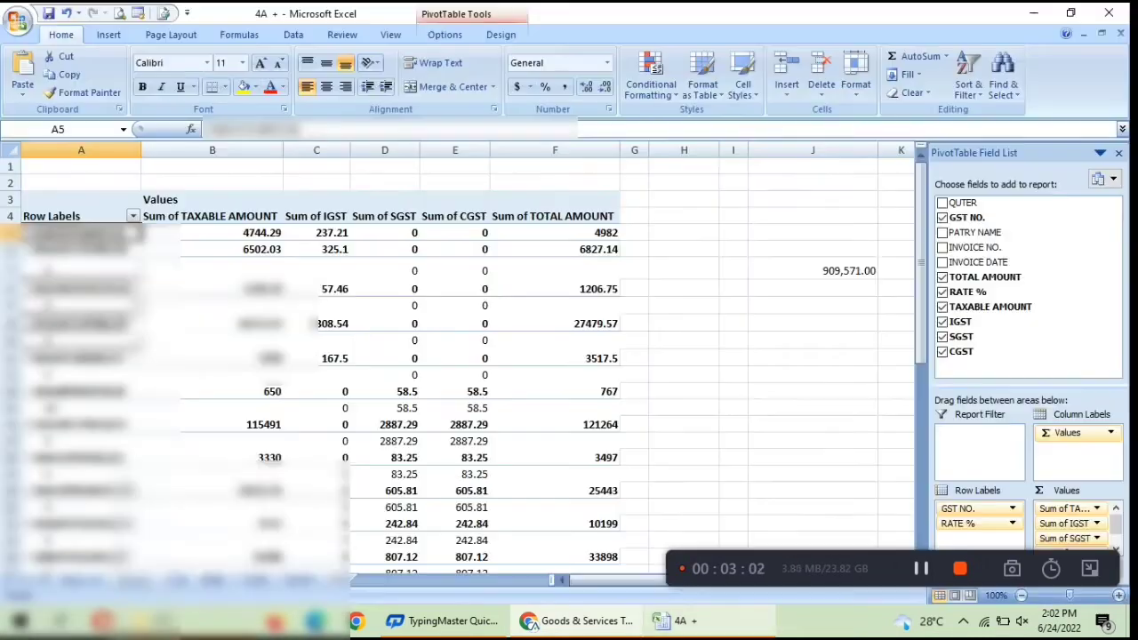
click(127, 248)
drag(305, 130, 208, 131)
key(ctrl+c)
click(580, 620)
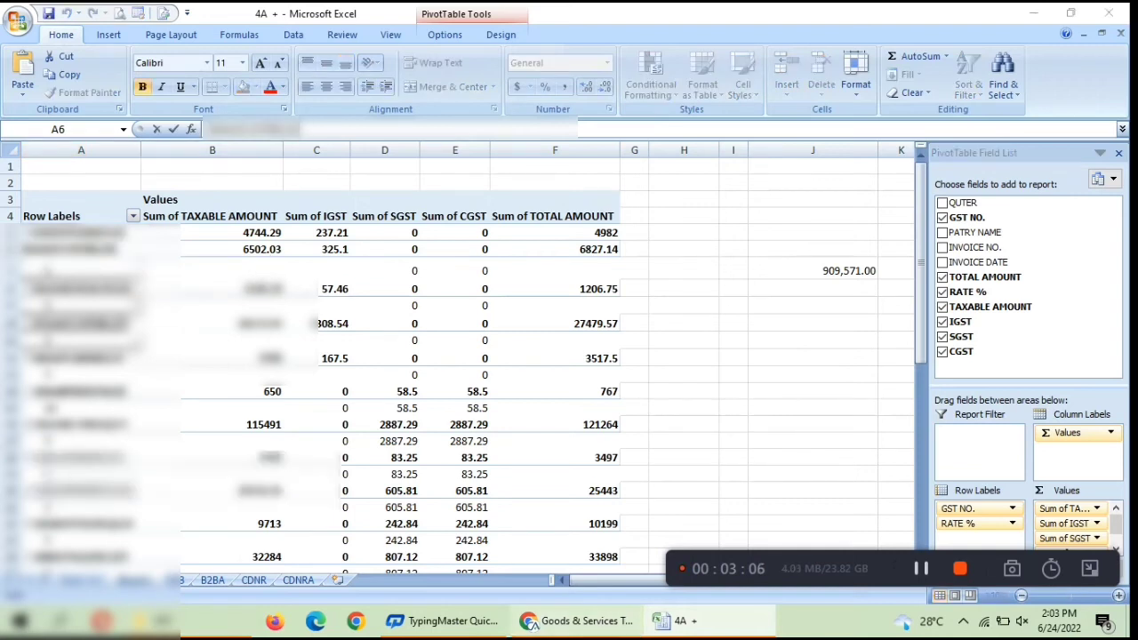
key(ctrl+v)
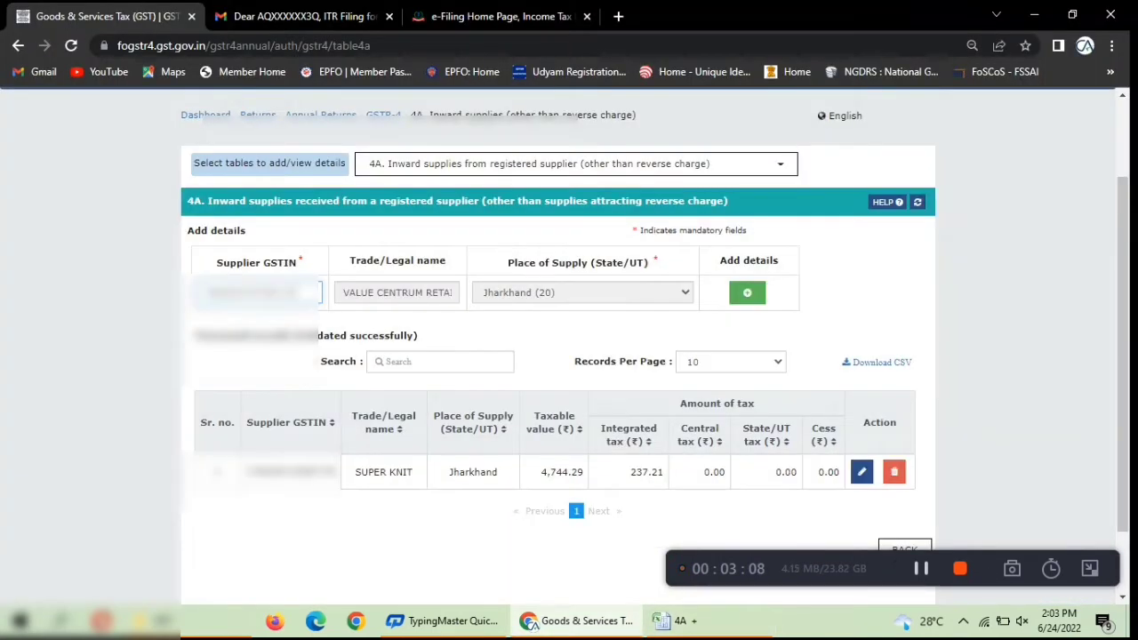
click(746, 293)
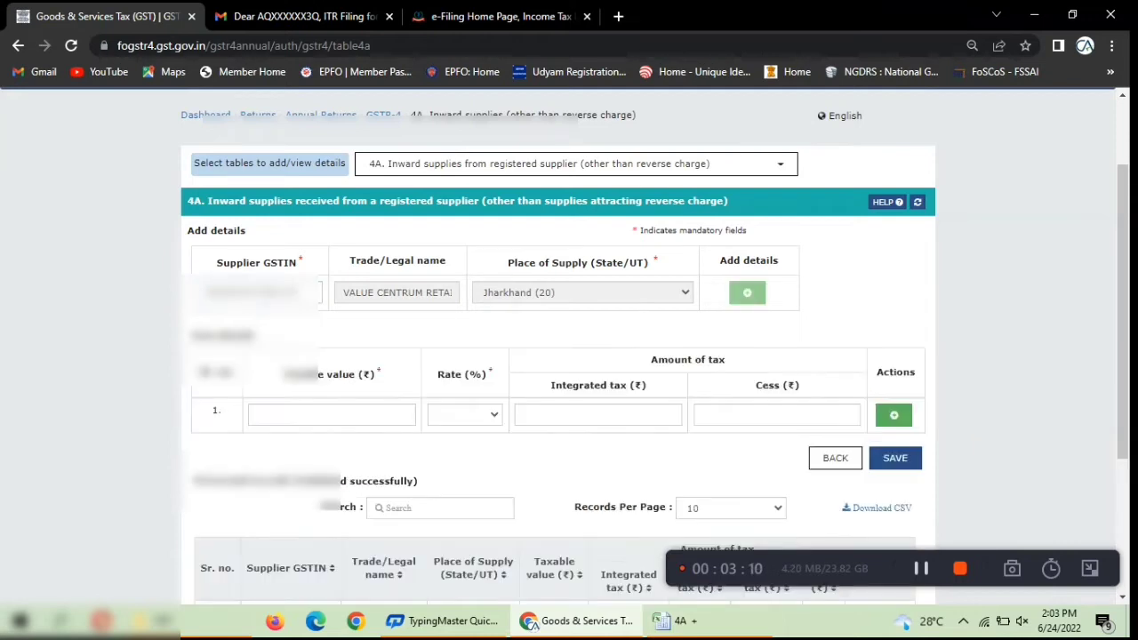
Step: Look up the second supplier's taxable amount in the Excel workbook and enter 6,502.30 as the taxable value of item row 1
click(407, 415)
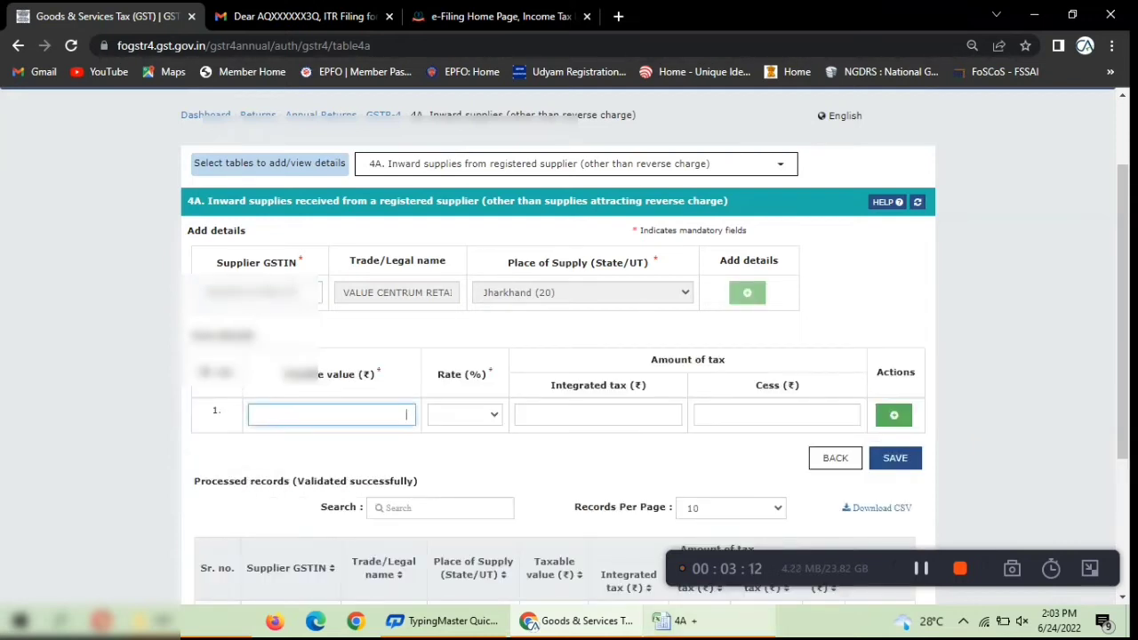
click(680, 621)
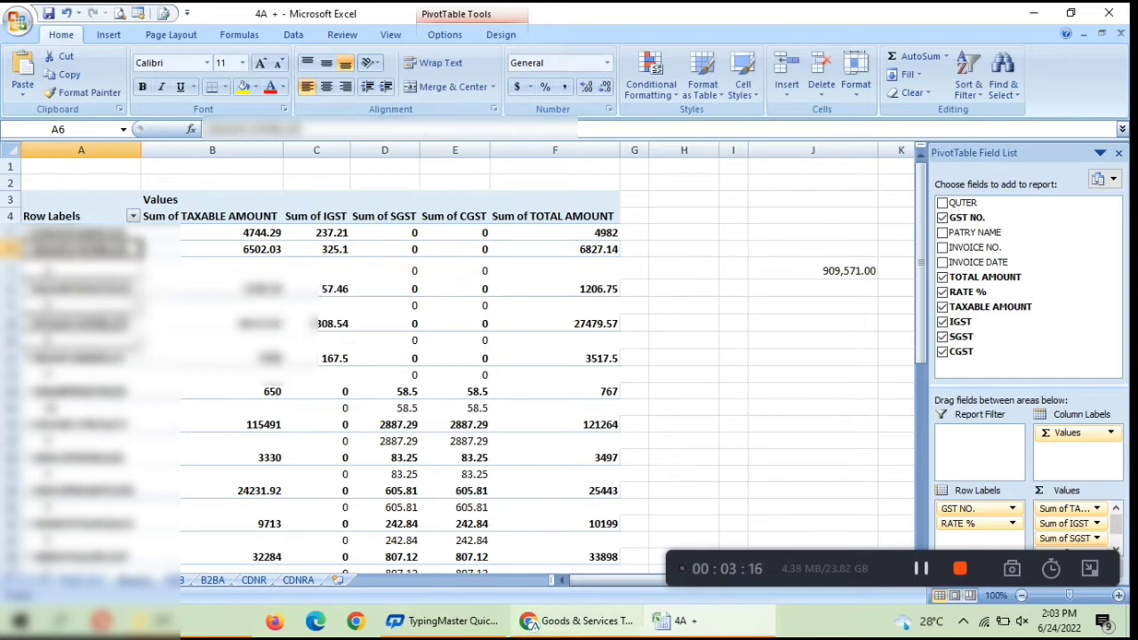
click(580, 620)
text(6502.3)
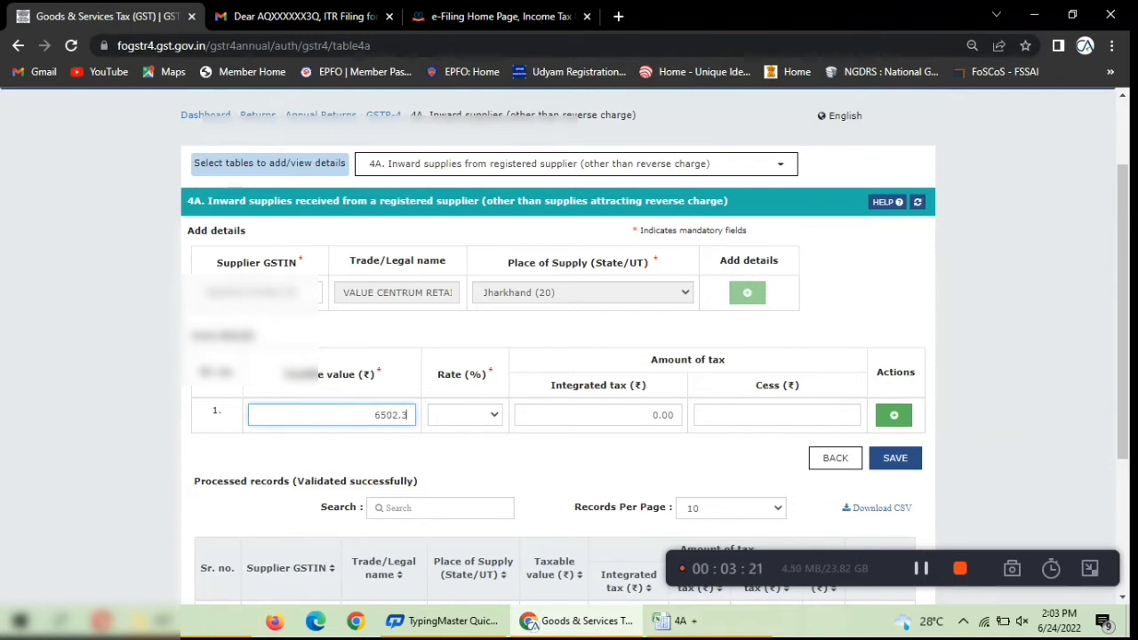
key(Tab)
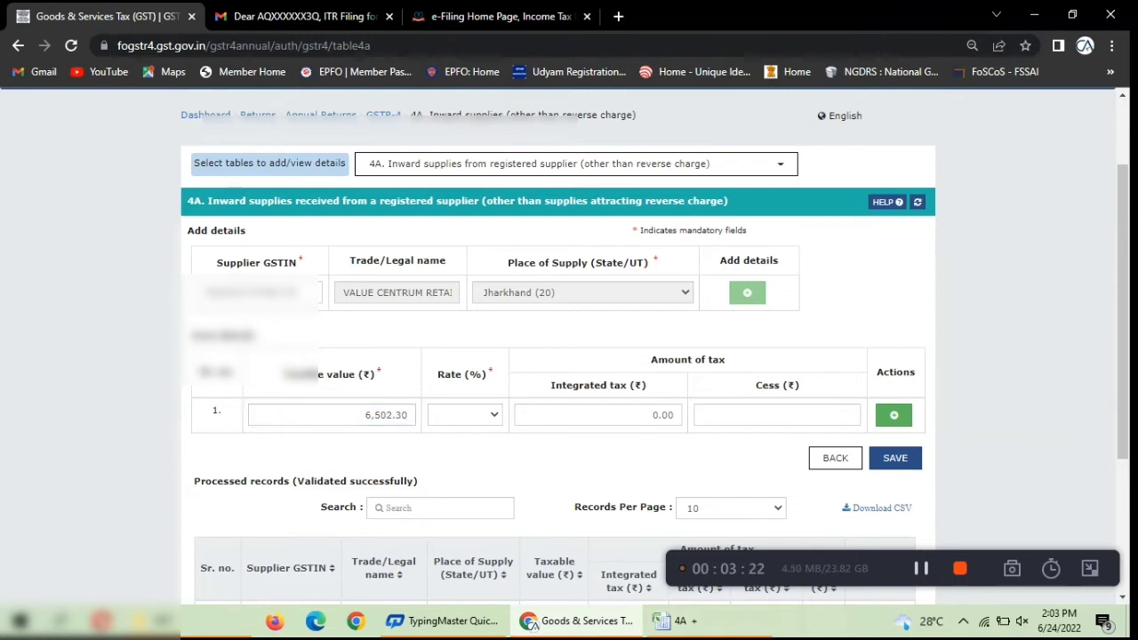
Step: Set the rate of item row 1 to 5%, checking the tax against the Excel workbook, and save the second supplier's details
click(465, 415)
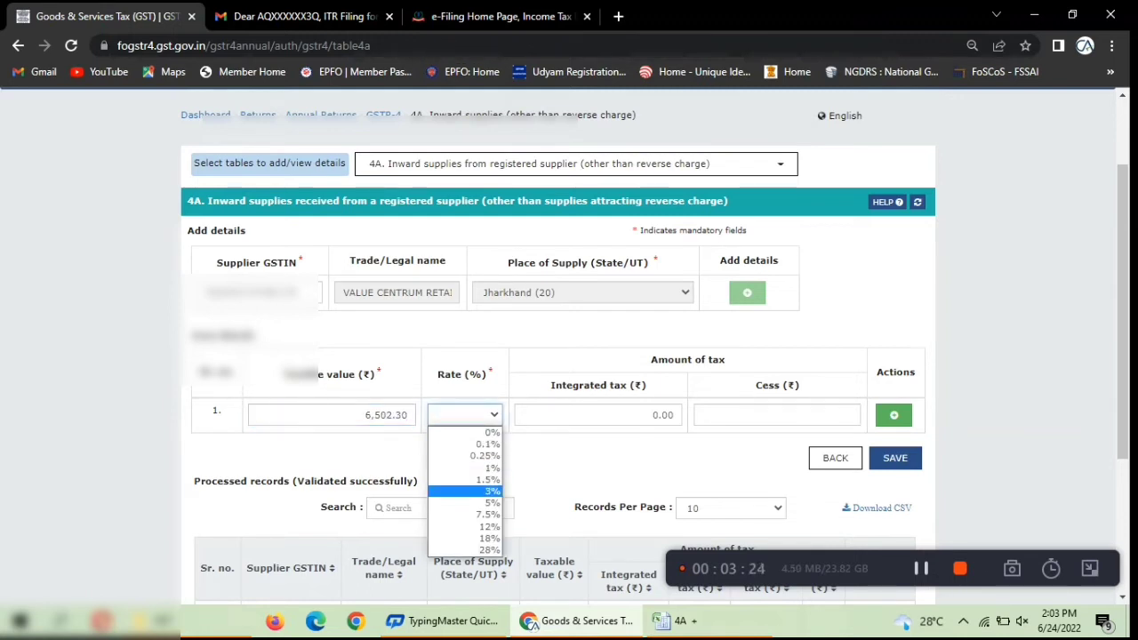
click(467, 503)
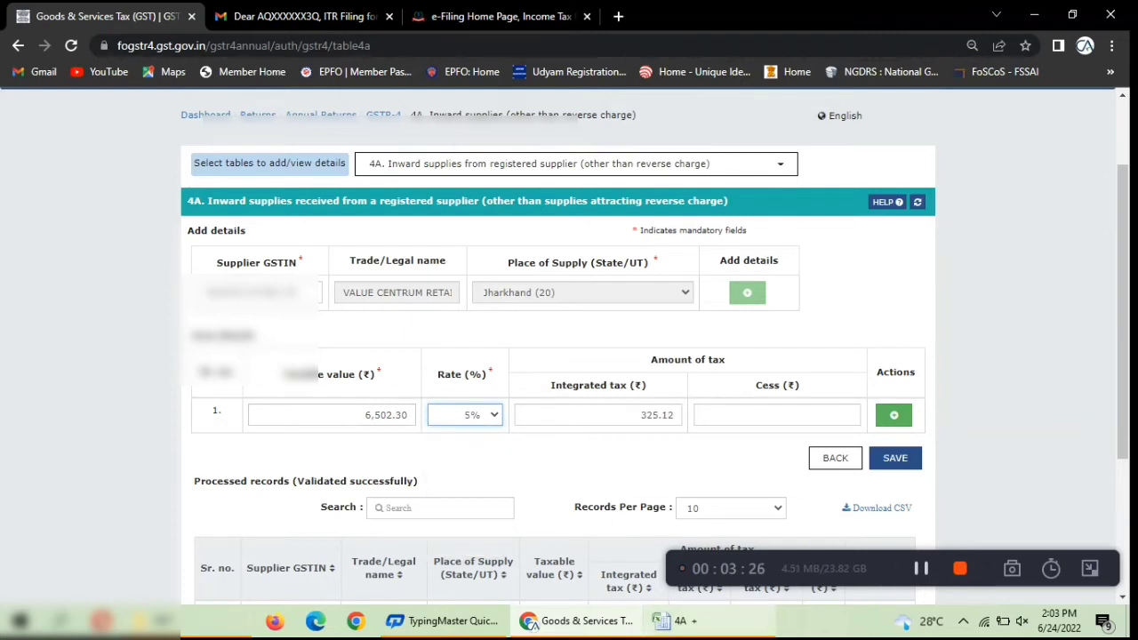
click(677, 620)
key(alt+Tab)
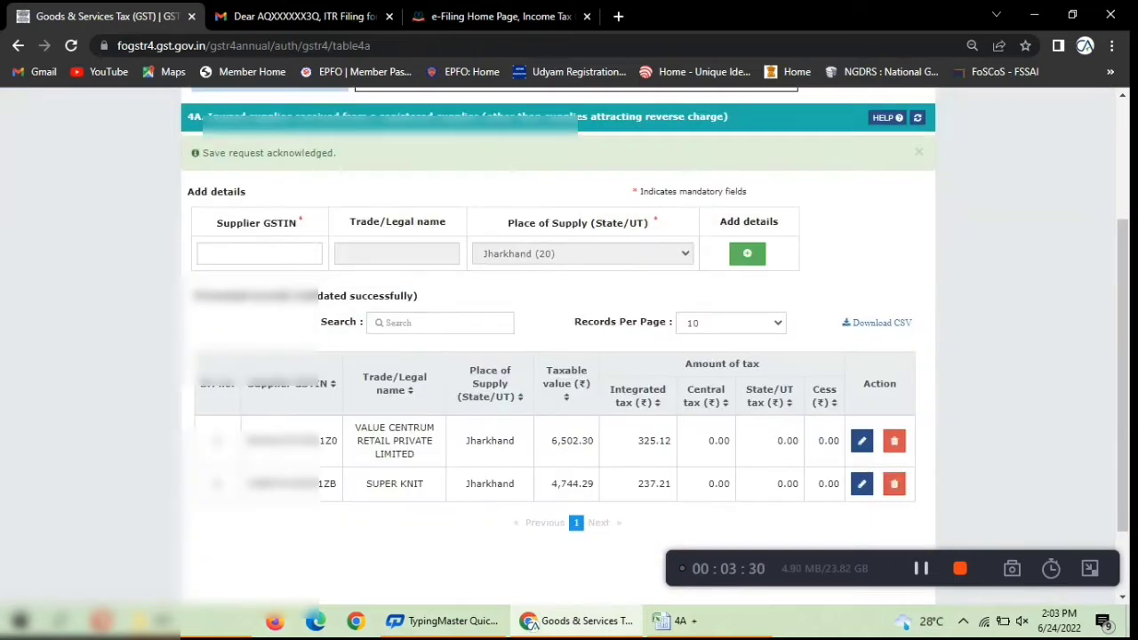
scroll(569, 356, down, 1)
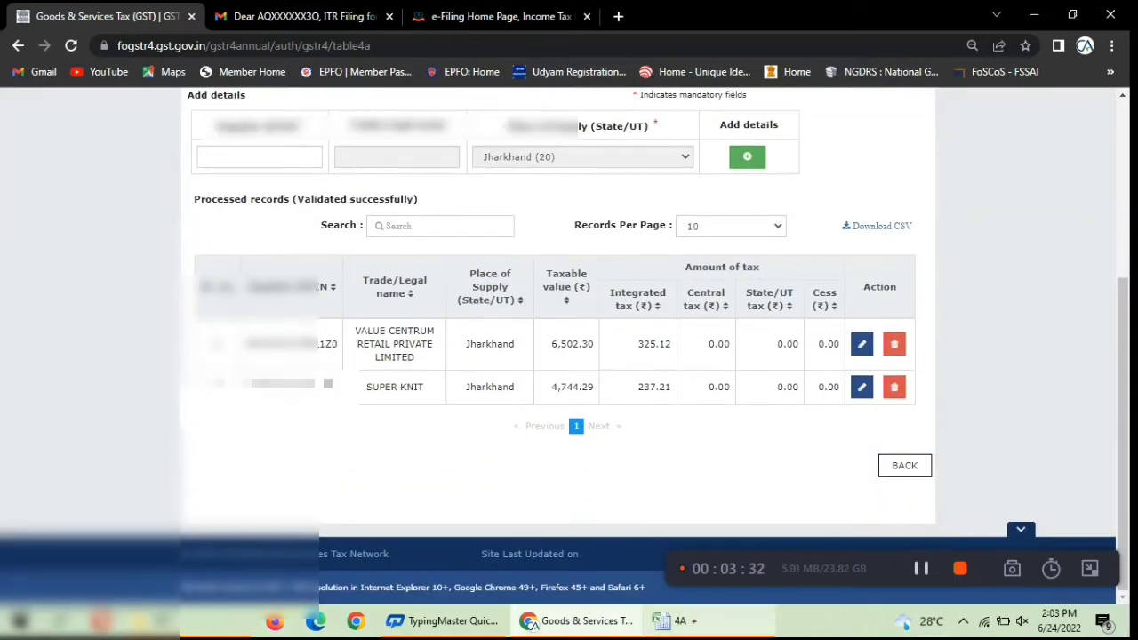
Step: Look over the remaining supplier rows in the Excel pivot table and return to table 4A on the GST portal
click(673, 621)
scroll(445, 356, down, 6)
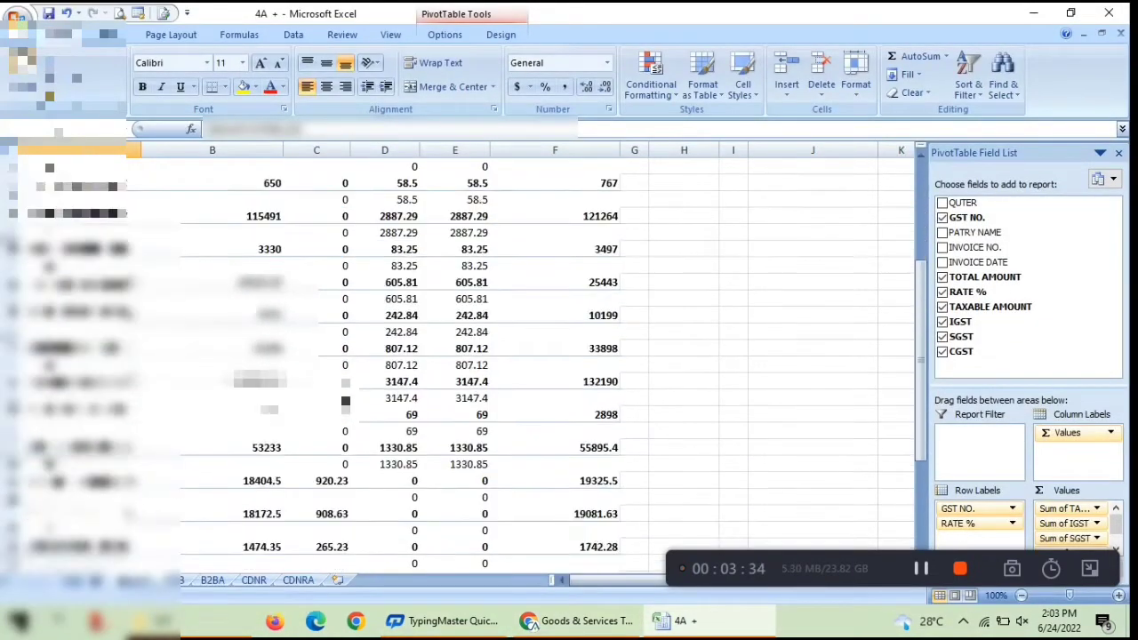
scroll(445, 356, up, 7)
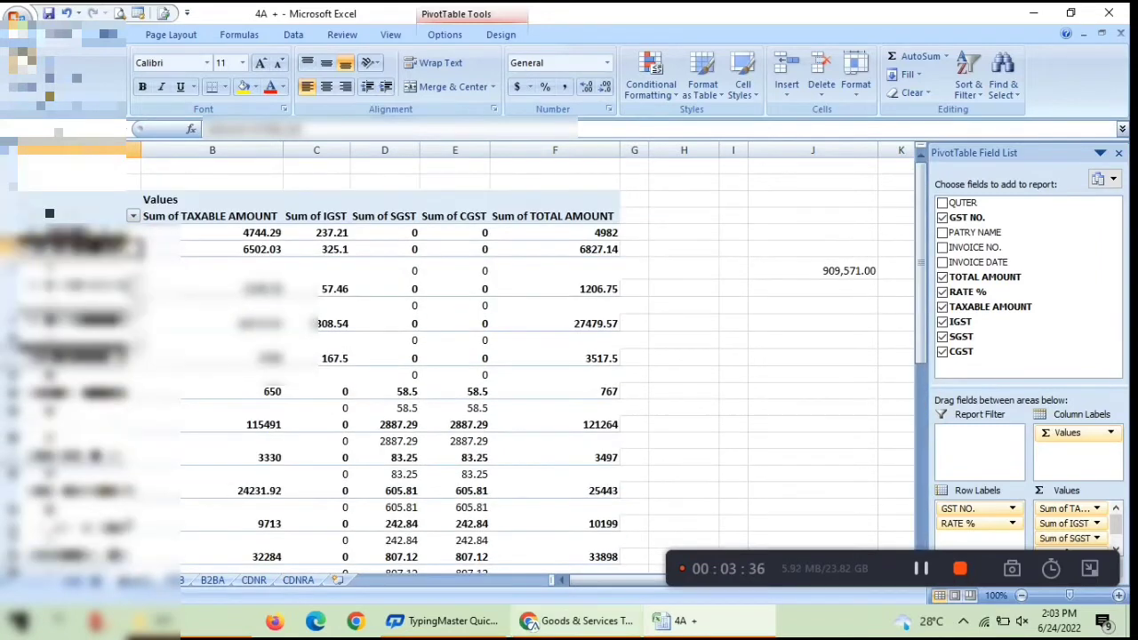
click(580, 621)
scroll(569, 355, up, 3)
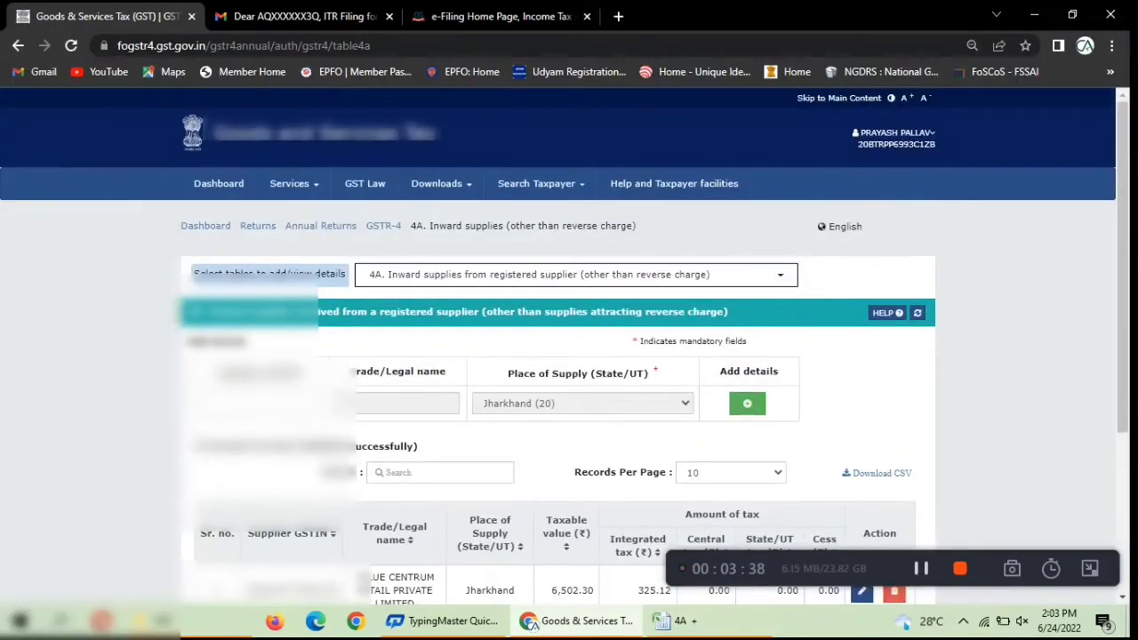
Step: Review the processed supplier records of table 4A across all three pages, comparing their taxable values and tax amounts
scroll(570, 355, down, 3)
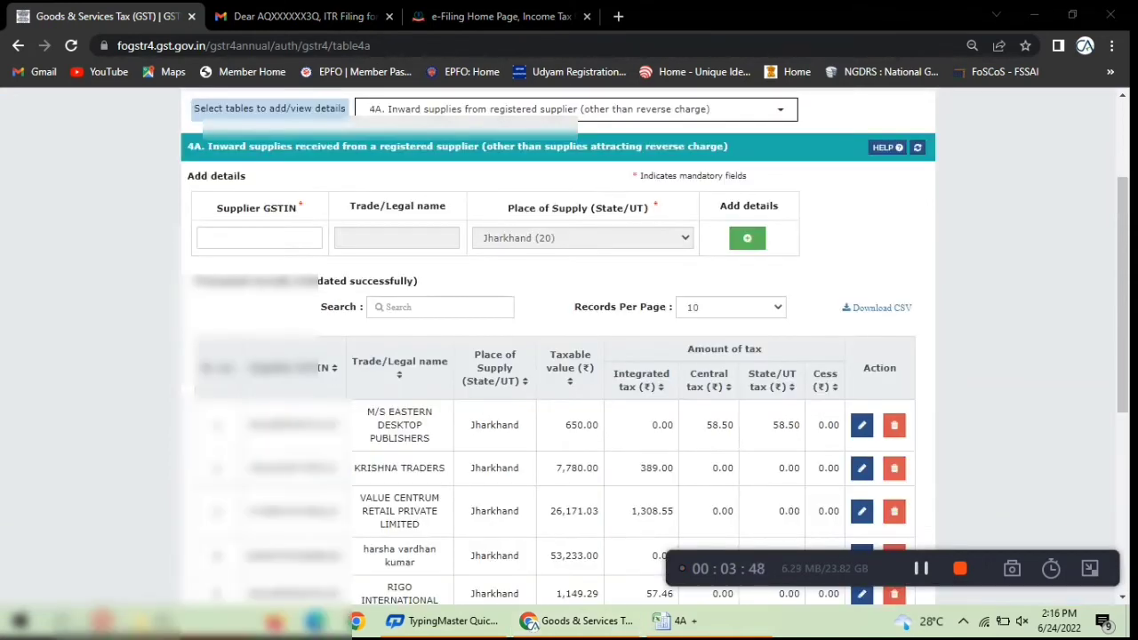
scroll(569, 356, down, 2)
scroll(569, 356, down, 5)
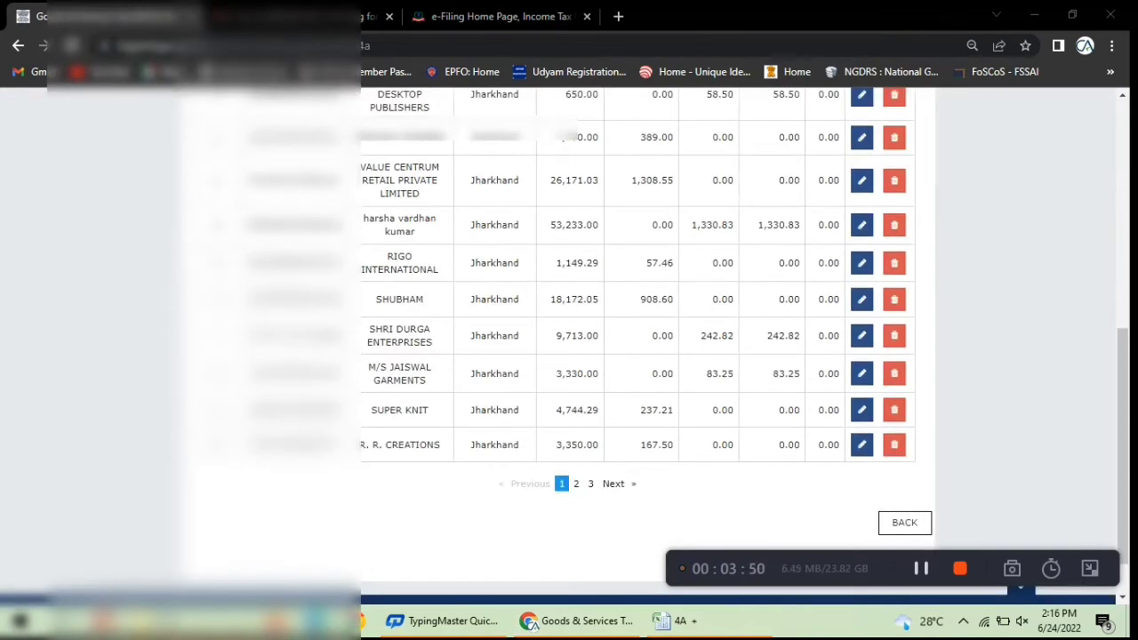
click(576, 483)
scroll(569, 355, up, 6)
scroll(569, 355, down, 6)
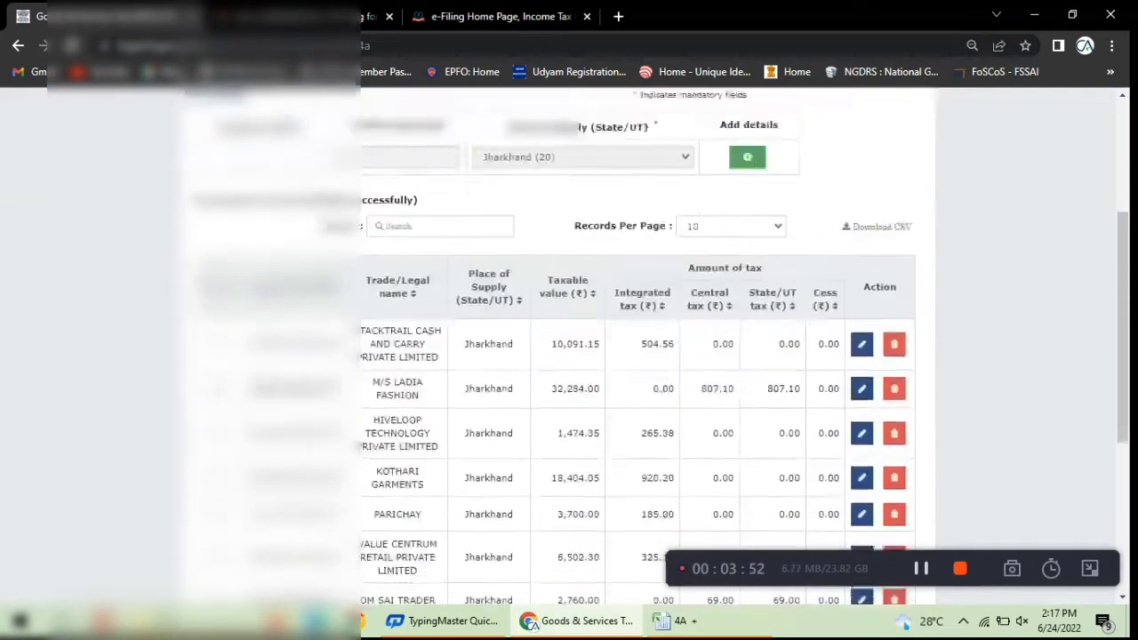
scroll(569, 356, down, 1)
click(590, 425)
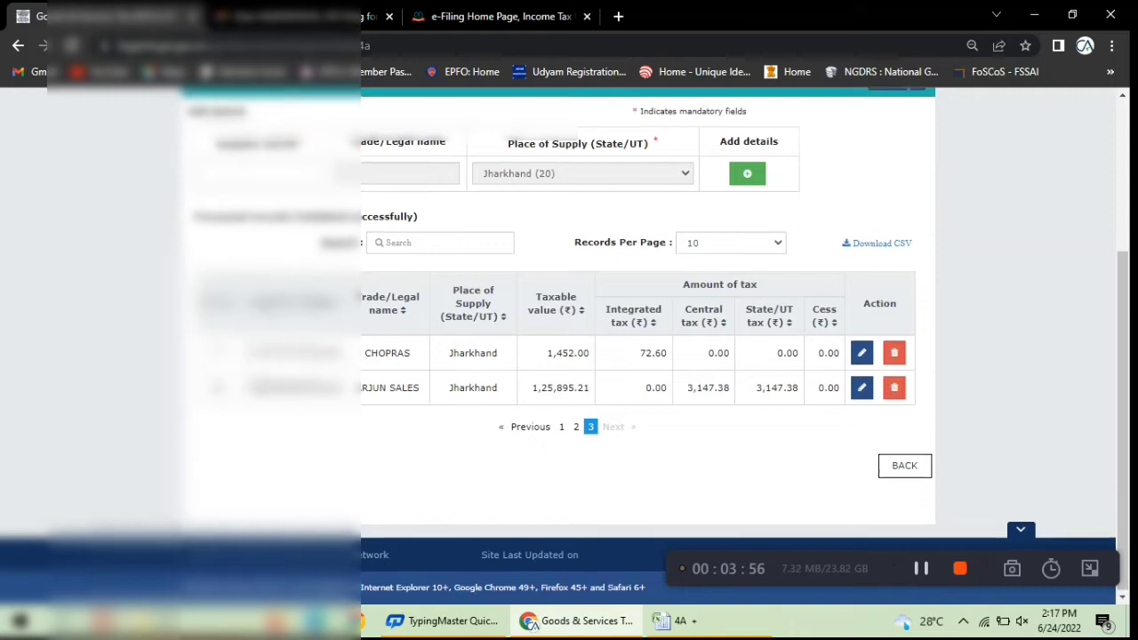
scroll(569, 356, up, 1)
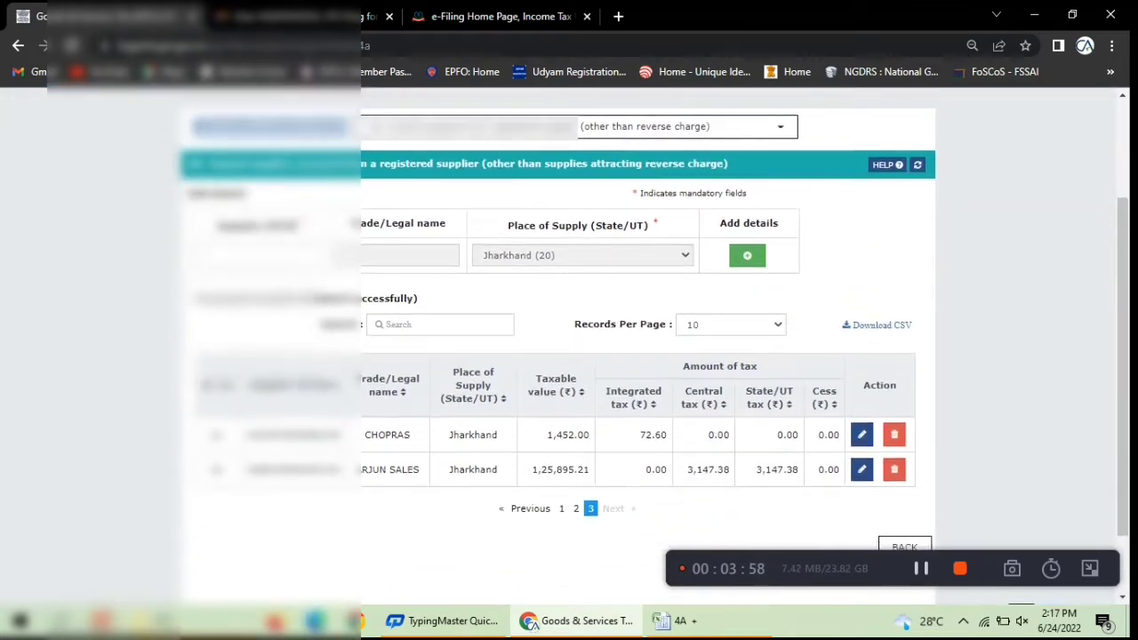
scroll(569, 356, up, 1)
Step: Open table 4B for inward supplies from registered suppliers under reverse charge and view its supplier GSTIN entry, leaving it blank
click(578, 209)
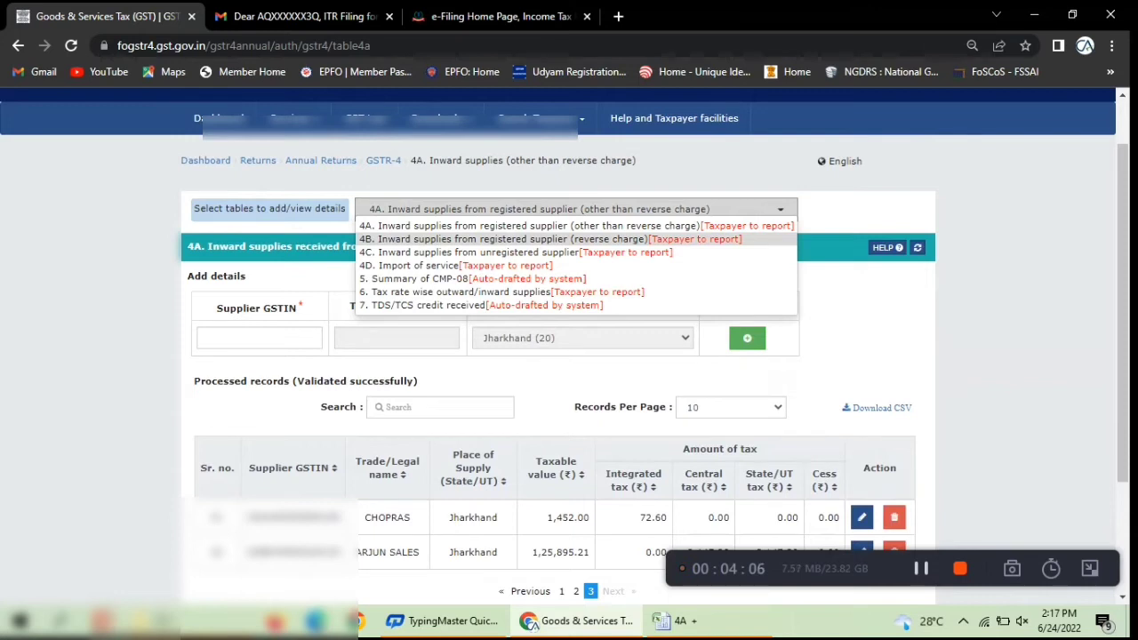
click(549, 239)
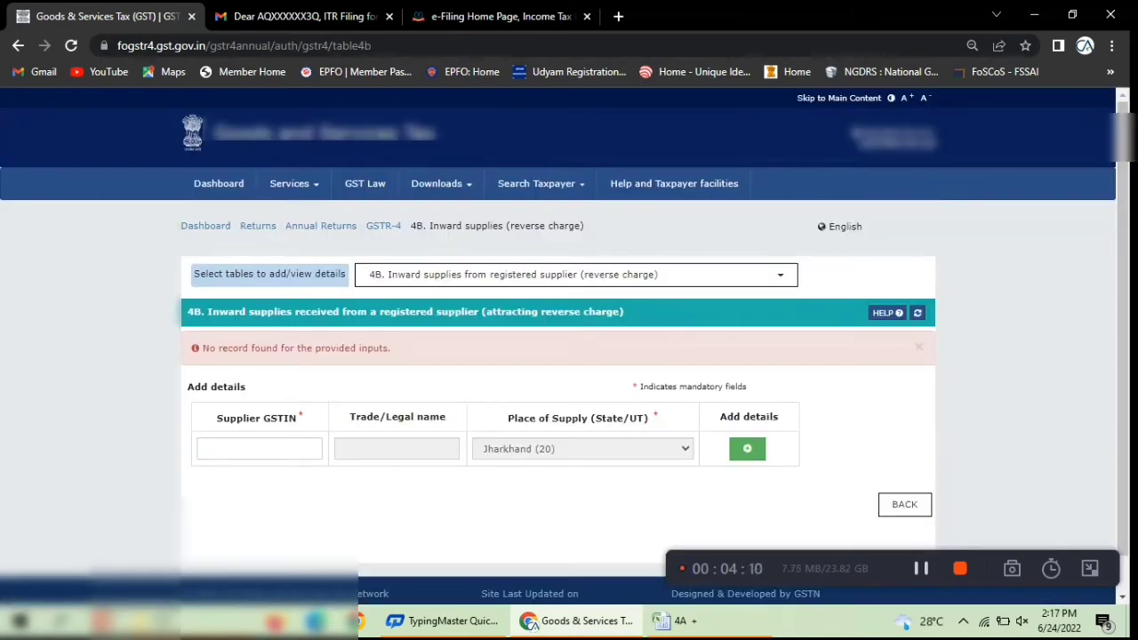
click(259, 449)
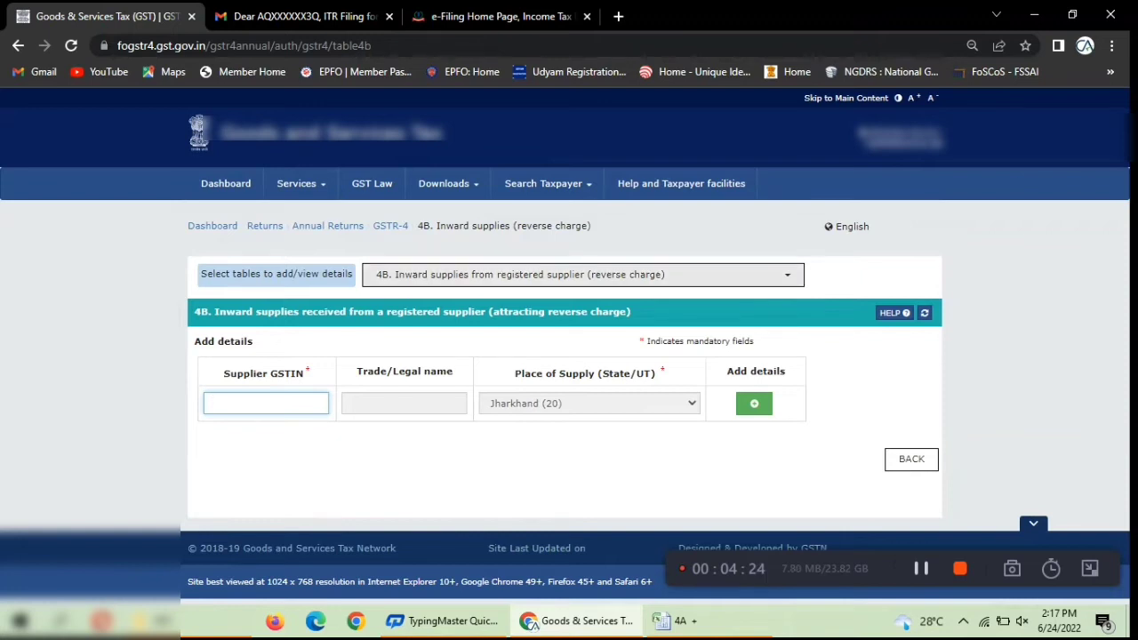
Step: Open table 4C for inward supplies from unregistered suppliers and view its supplier and item detail fields without entering anything
click(582, 274)
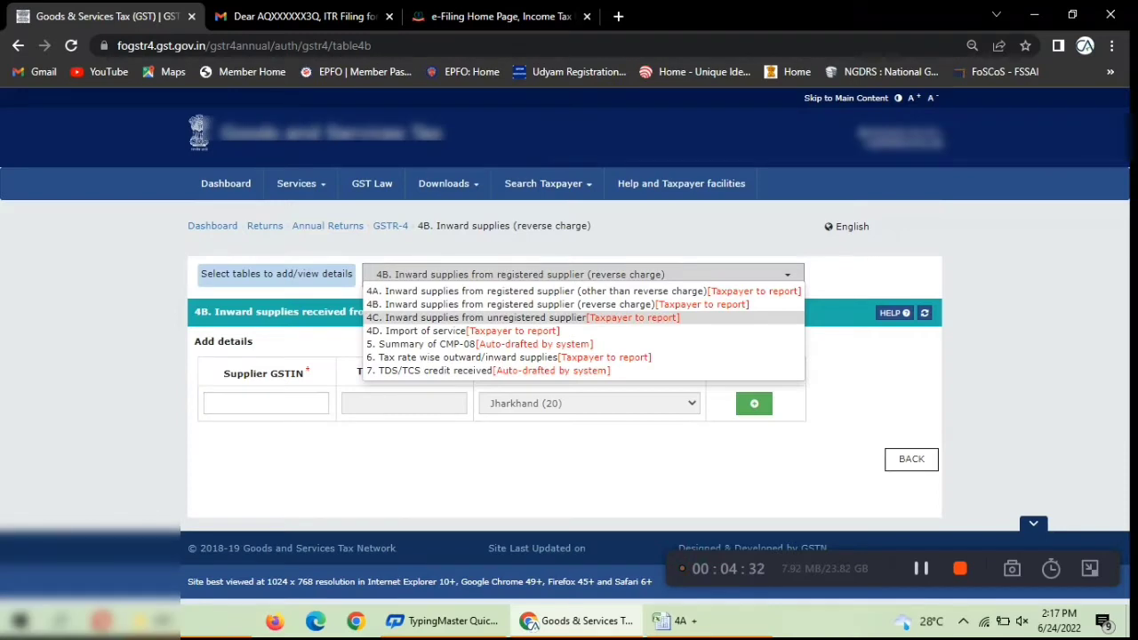
click(478, 318)
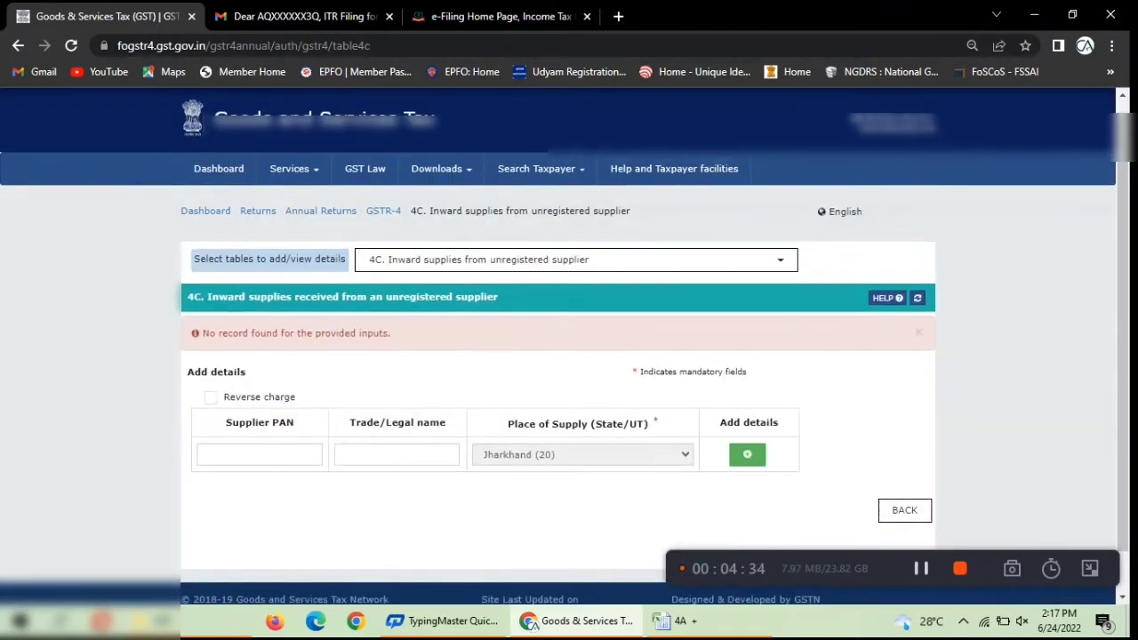
scroll(569, 356, down, 1)
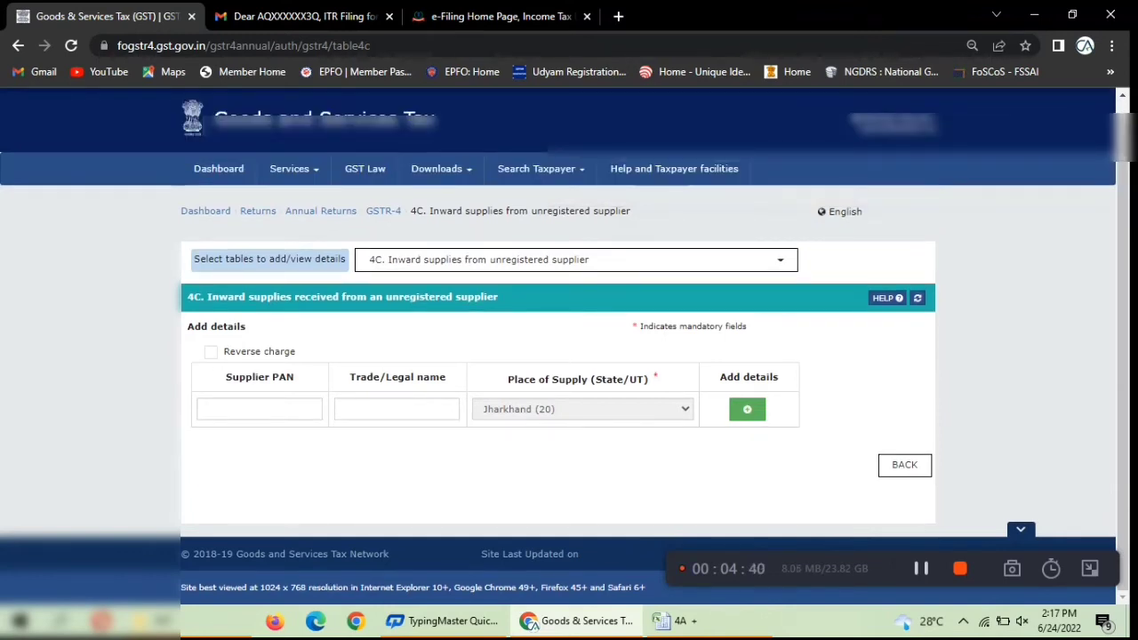
click(258, 409)
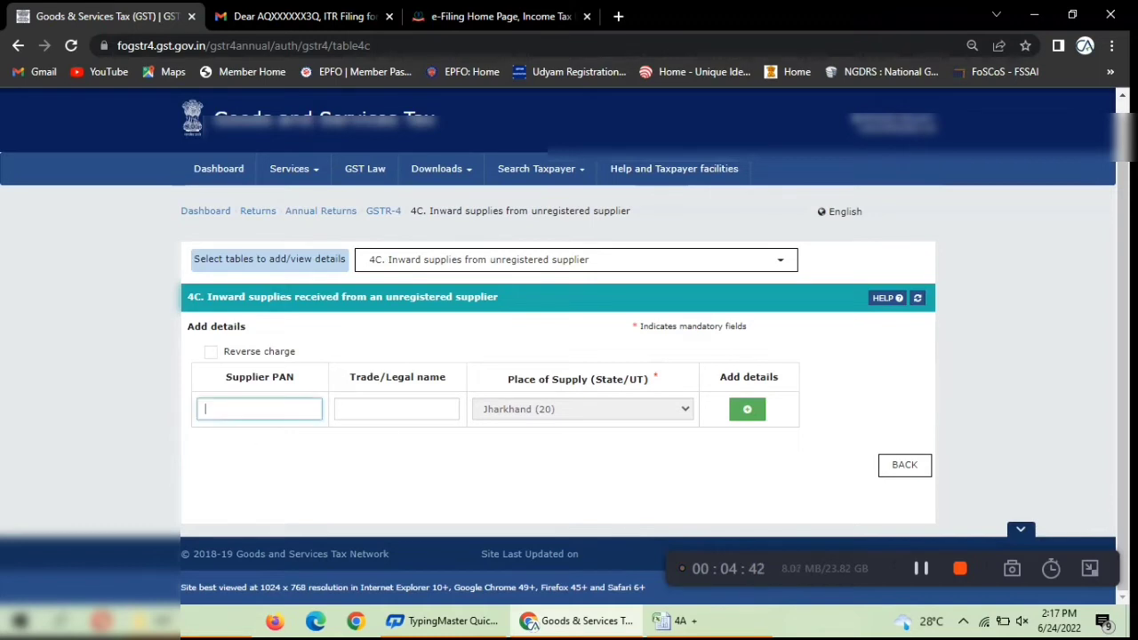
click(397, 409)
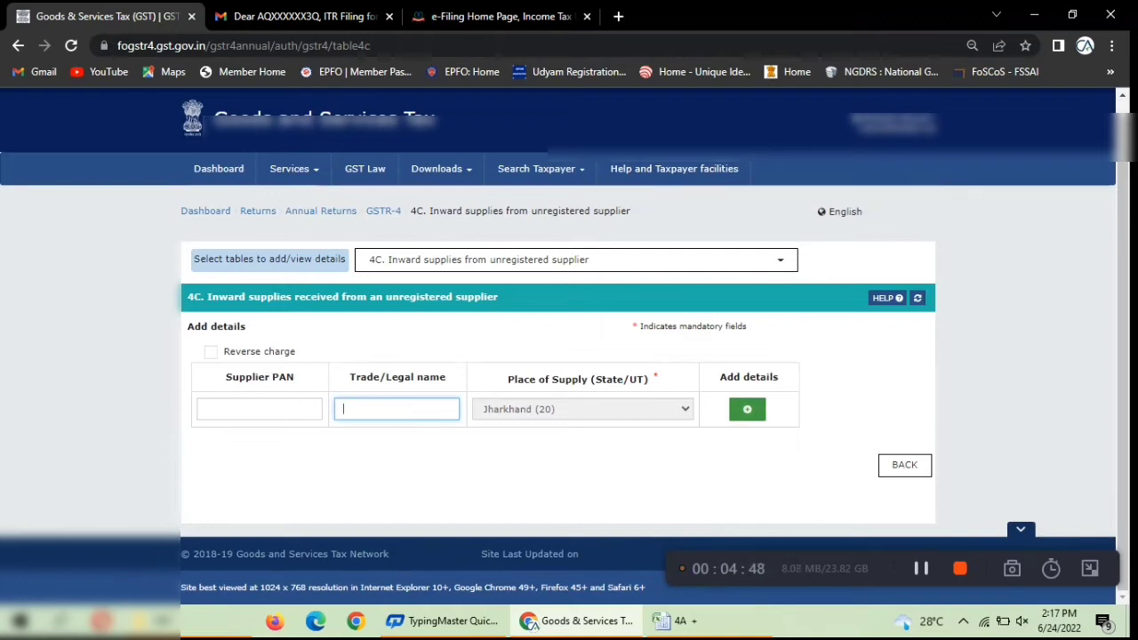
click(747, 409)
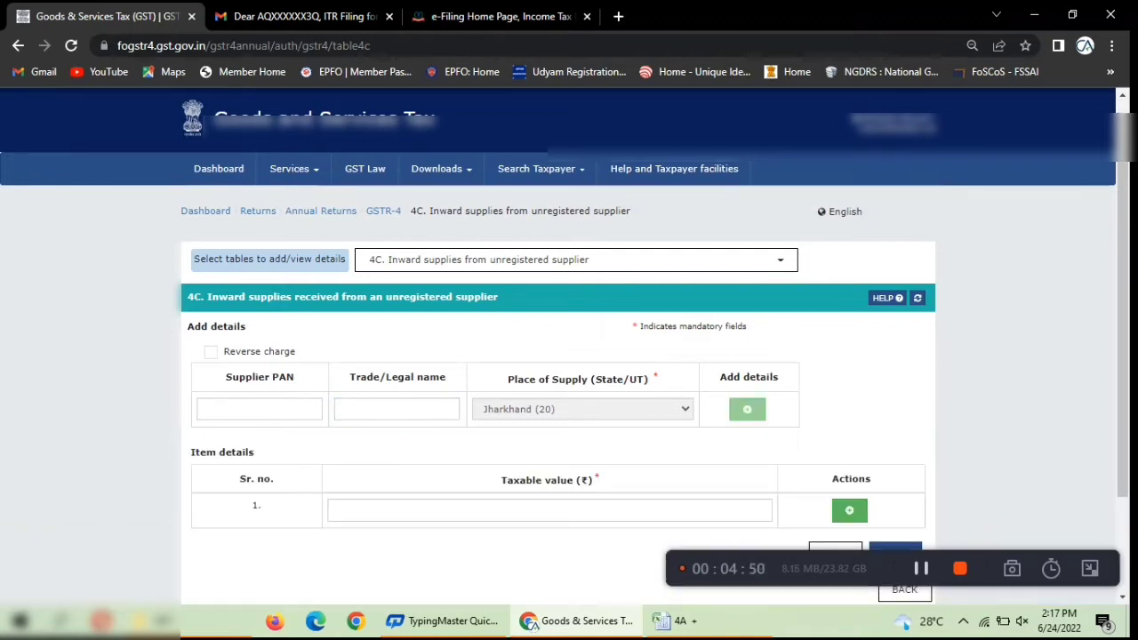
scroll(559, 347, down, 1)
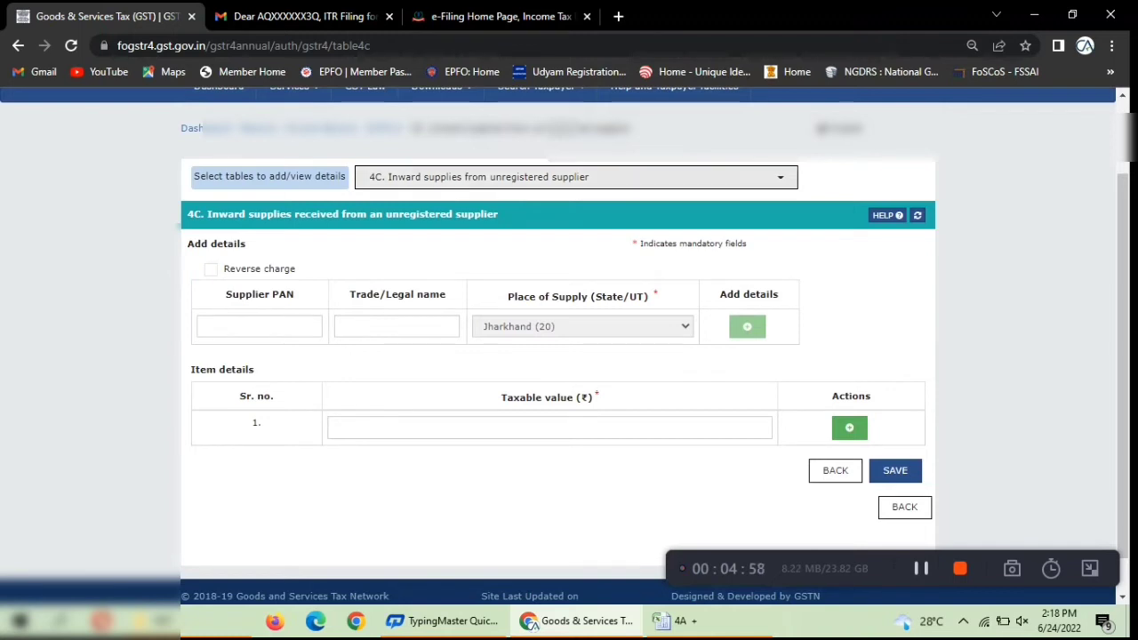
Step: View table 4D, Import of service, and examine the self-assessed liability figures in table 5, Summary of CMP-08
click(577, 177)
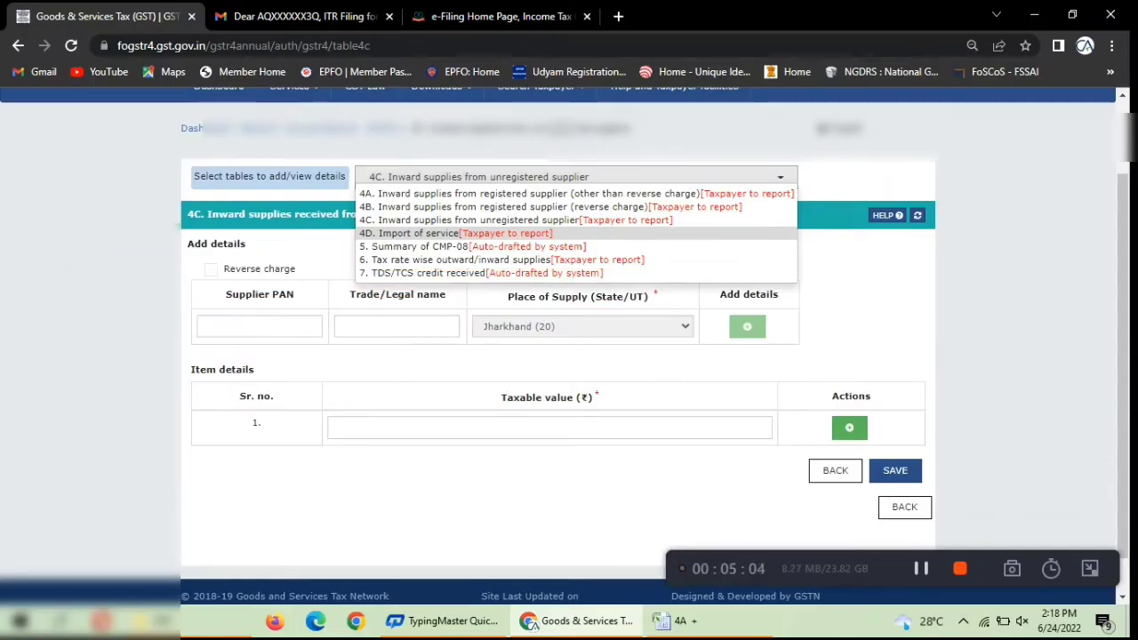
click(409, 233)
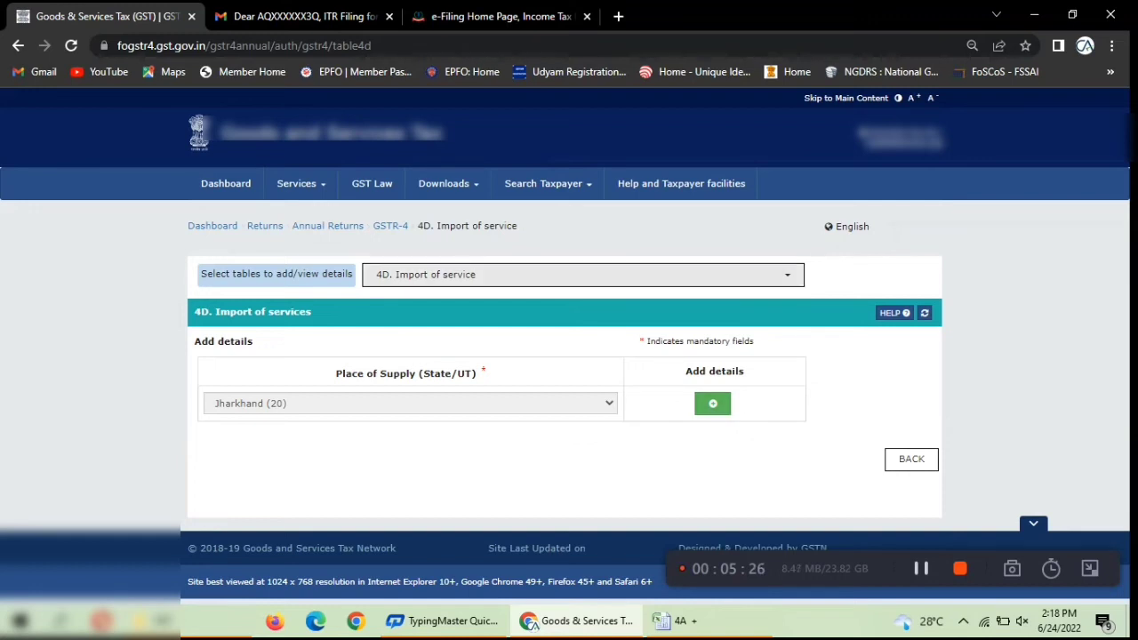
click(583, 275)
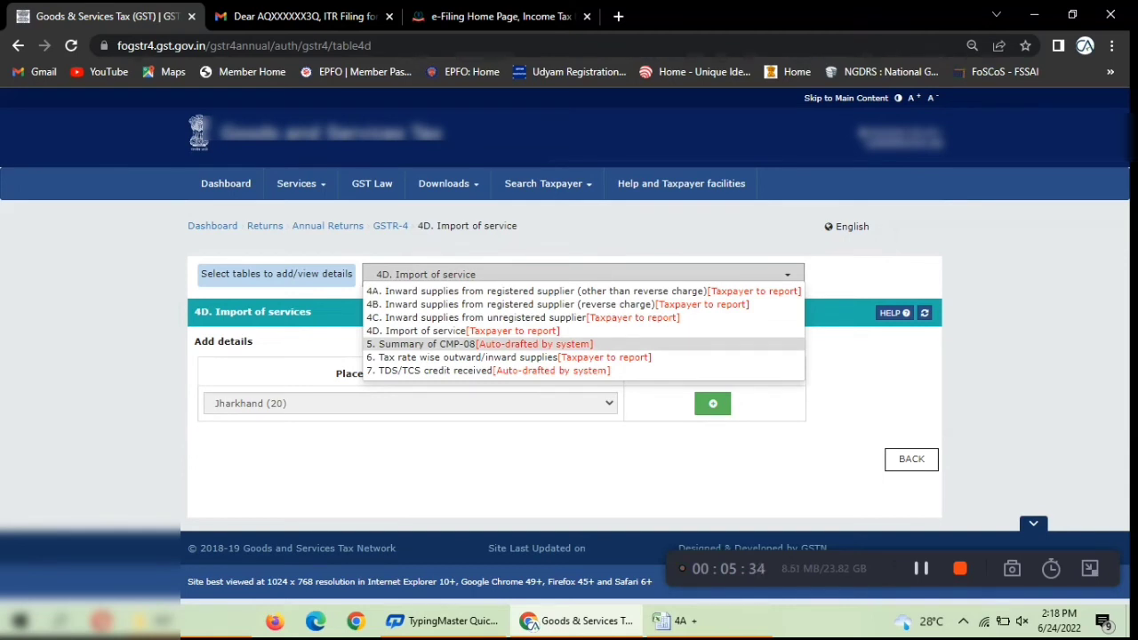
key(Return)
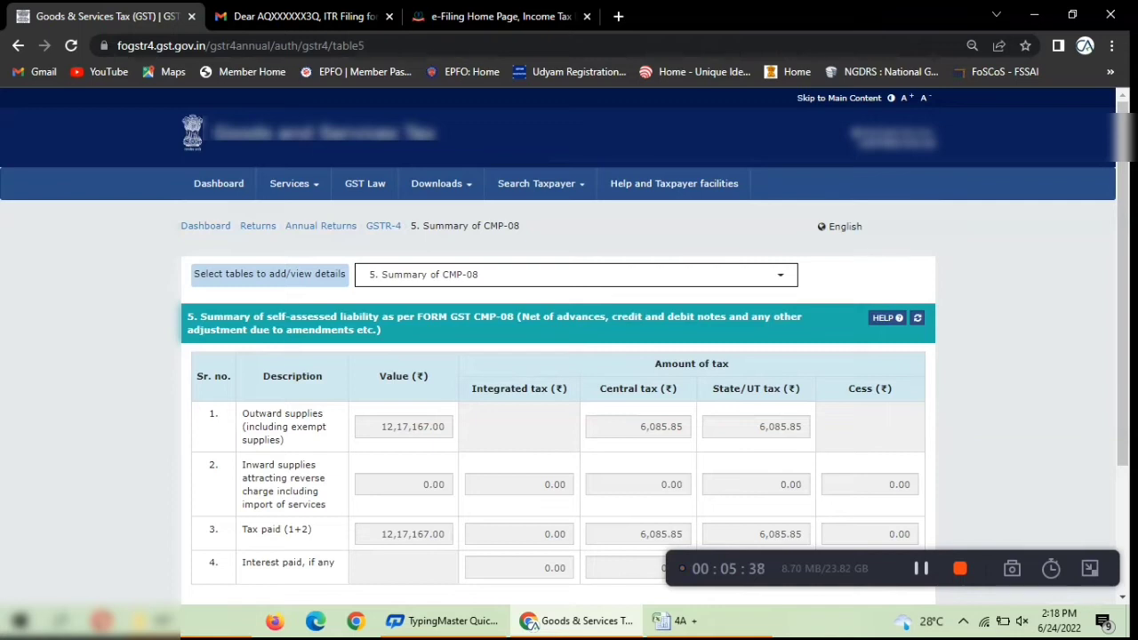
scroll(569, 356, down, 3)
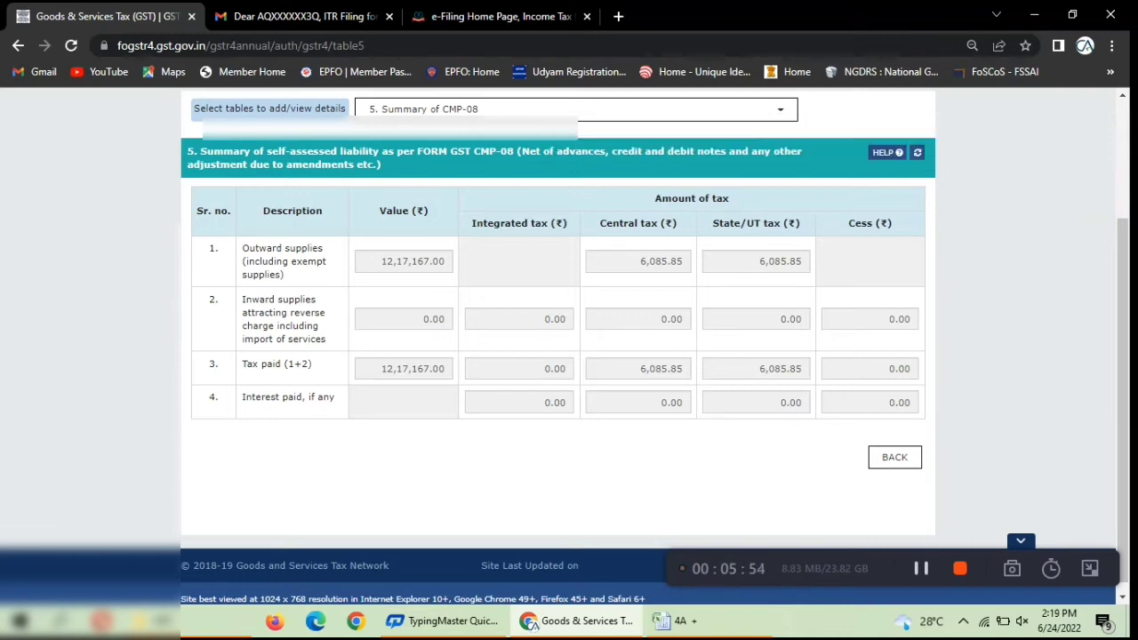
Step: Open table 6, Tax rate wise outward/inward supplies, at its outward supplies section
scroll(569, 347, up, 1)
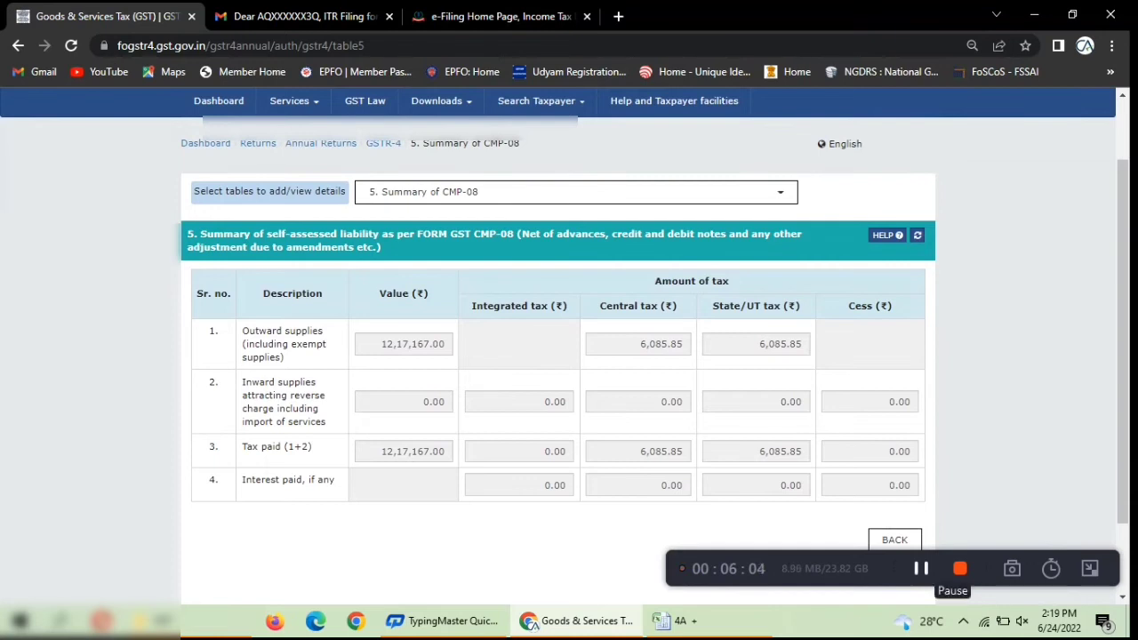
click(922, 569)
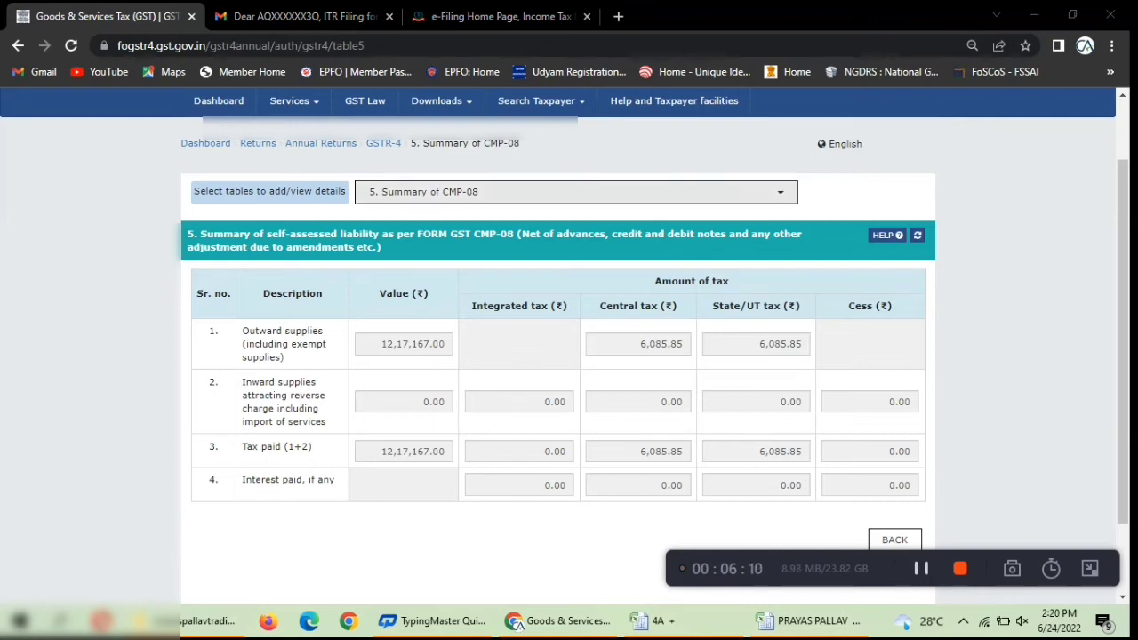
click(577, 191)
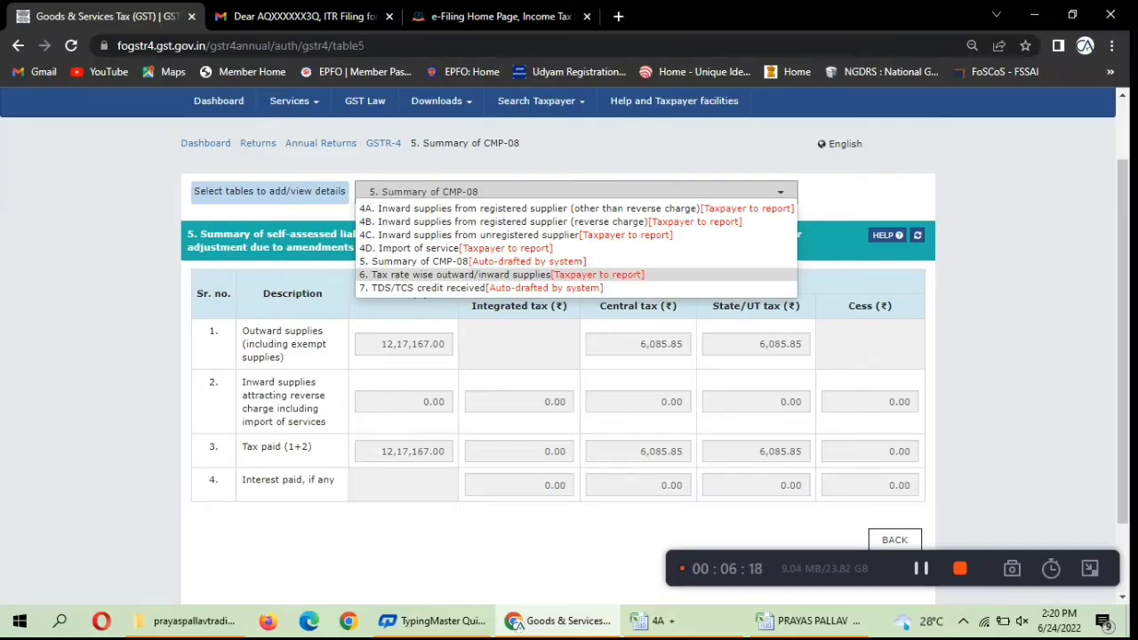
click(501, 274)
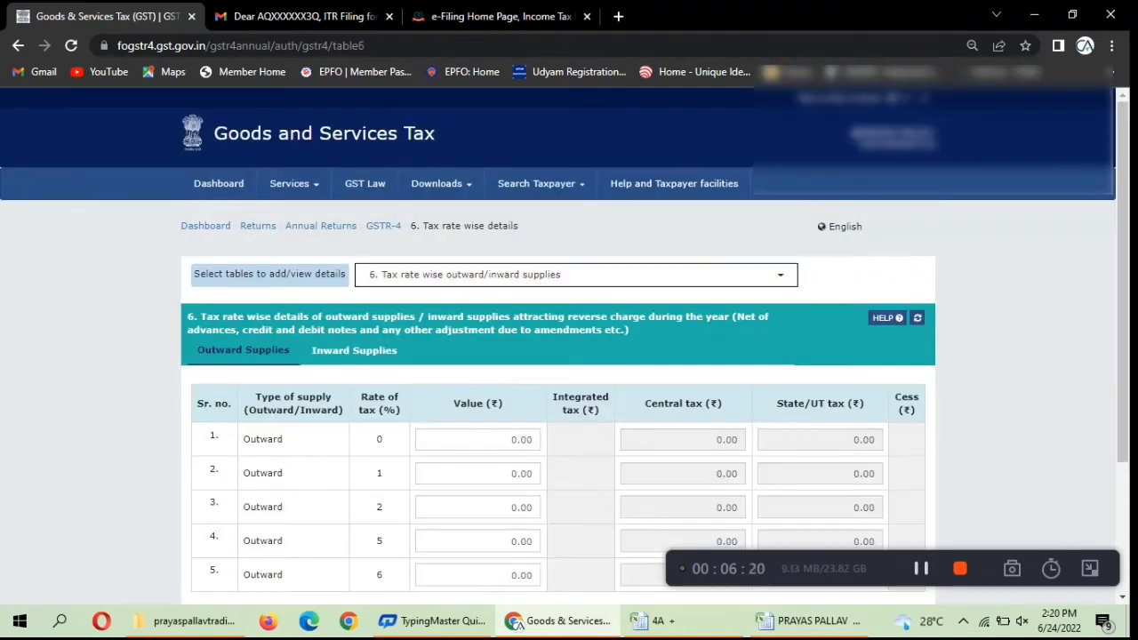
scroll(569, 356, down, 1)
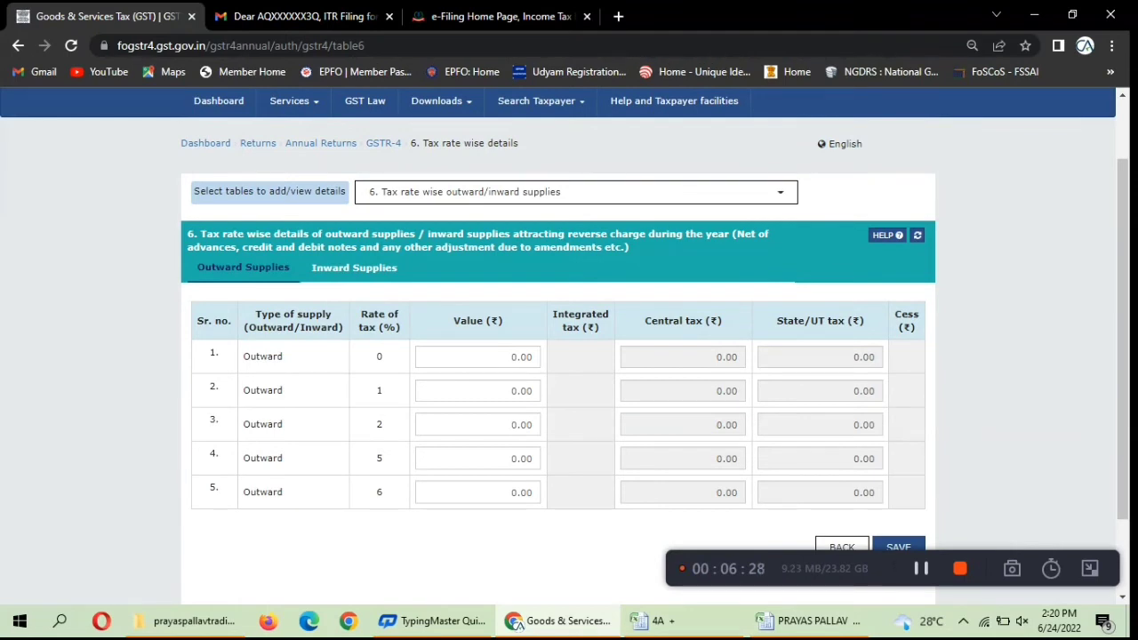
Step: Enter 12,17,167.00 as the value of outward supplies at the 1% tax rate and save table 6
click(510, 391)
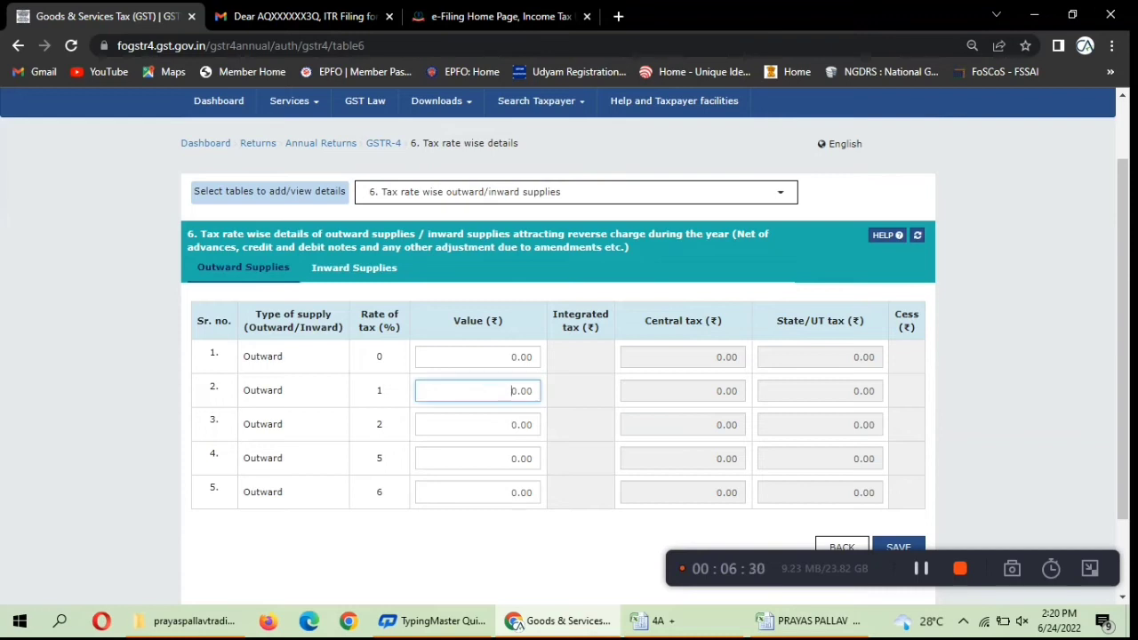
click(922, 569)
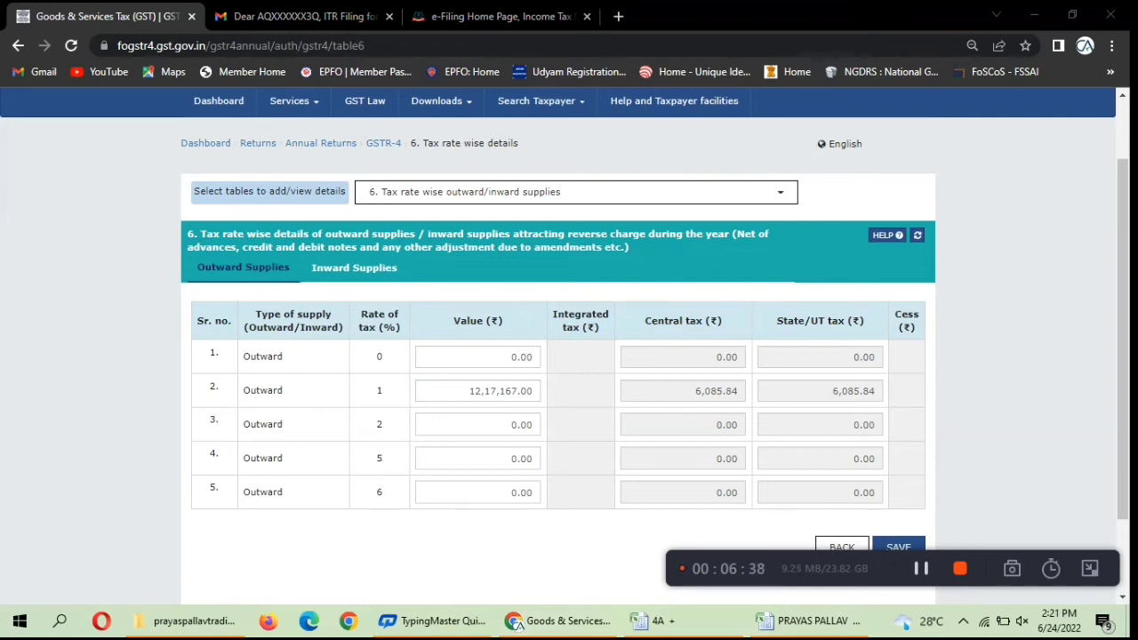
scroll(569, 356, down, 2)
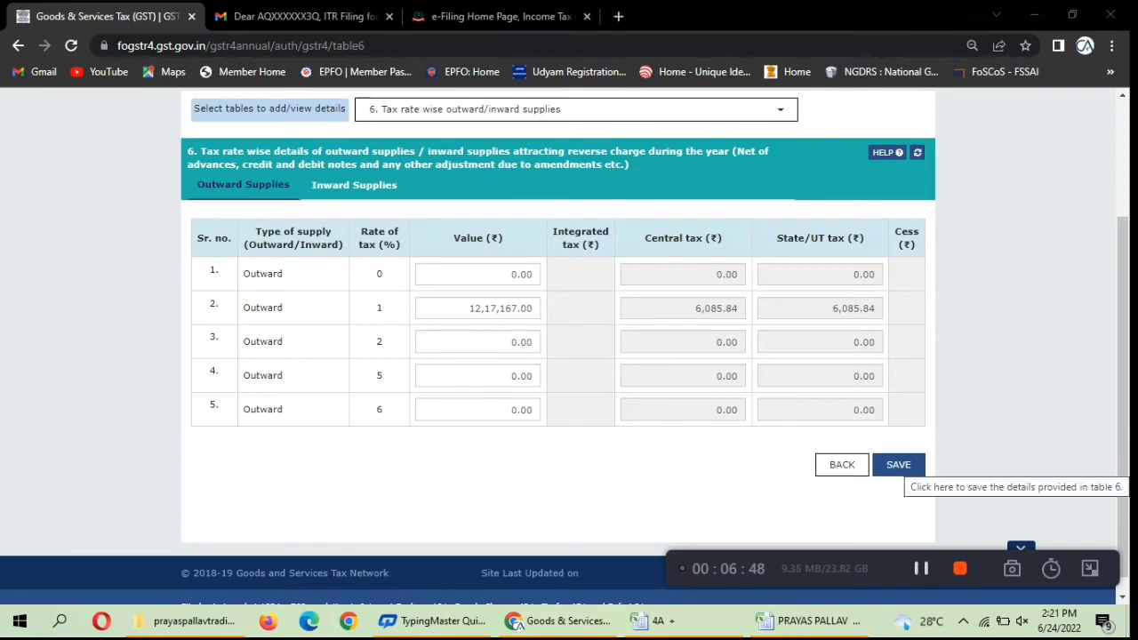
click(898, 464)
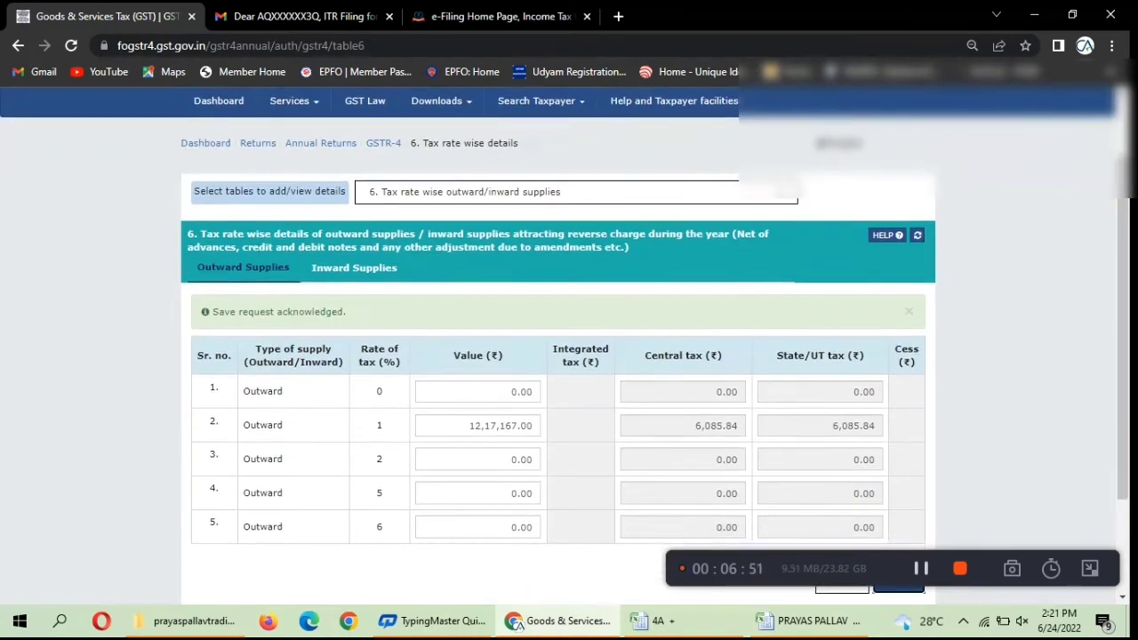
scroll(569, 356, down, 3)
click(898, 445)
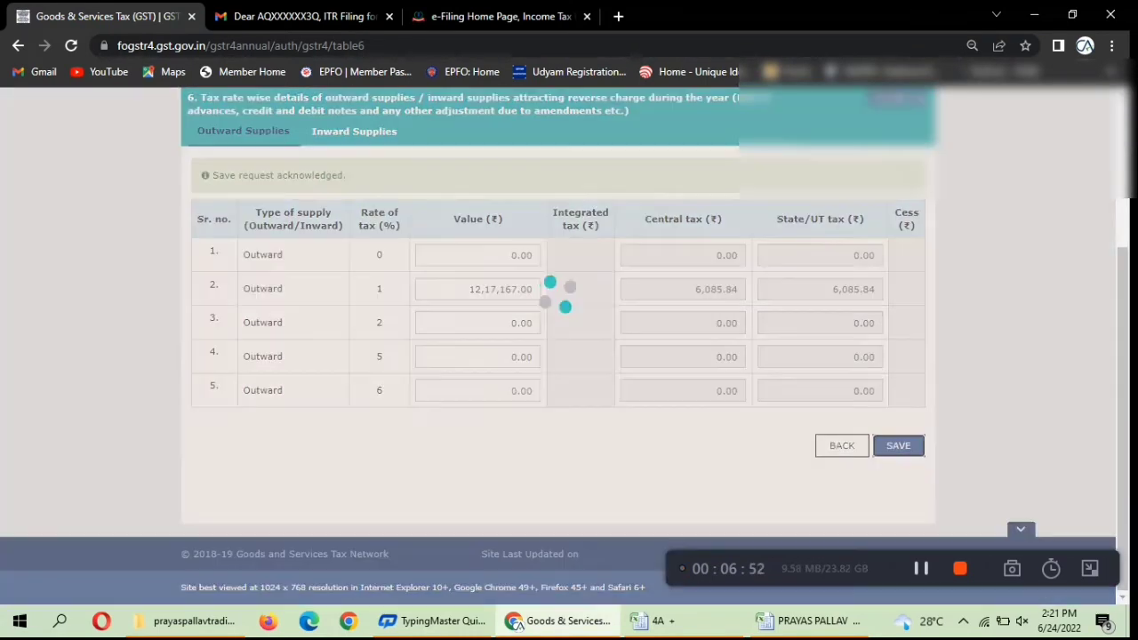
scroll(569, 356, down, 1)
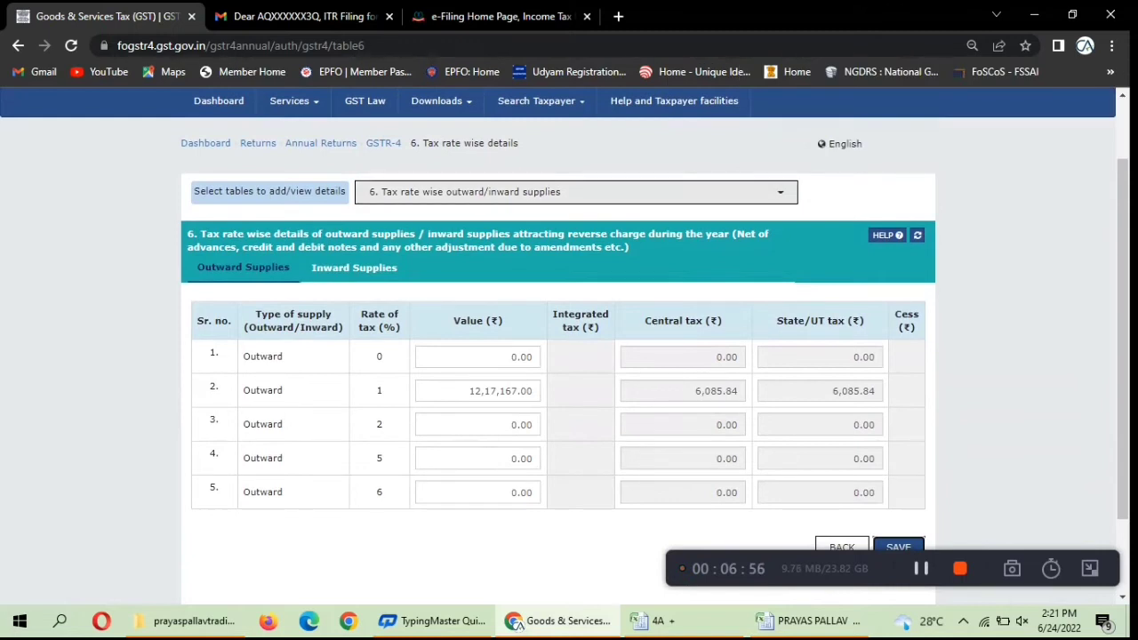
Step: View table 7, TDS/TCS credit received, and check it for deductor or e-commerce operator records
click(534, 192)
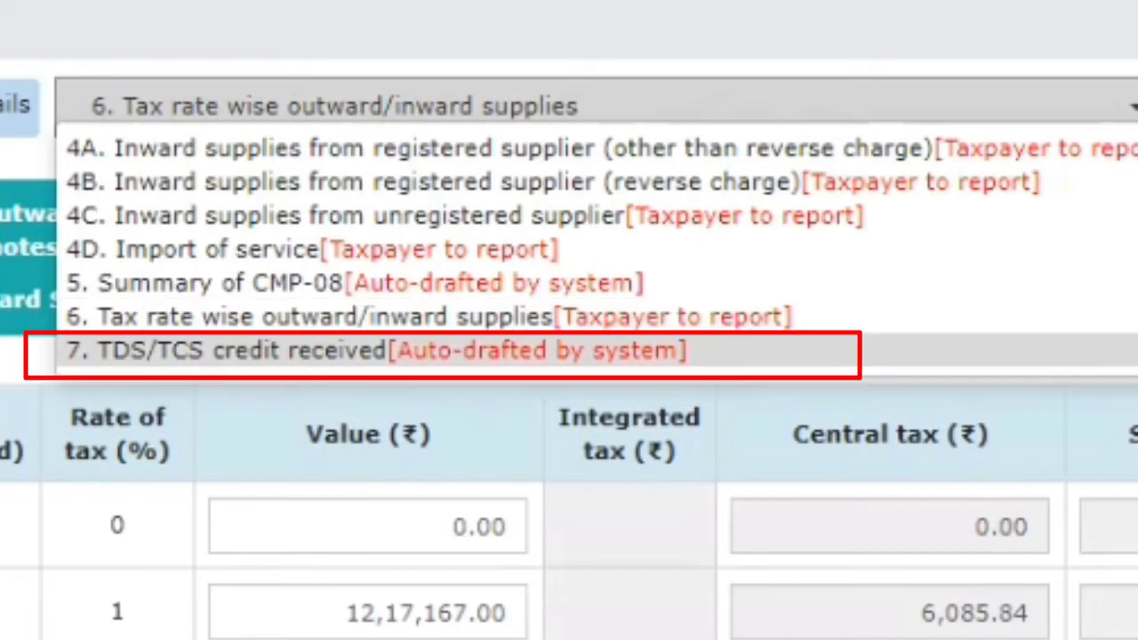
click(374, 350)
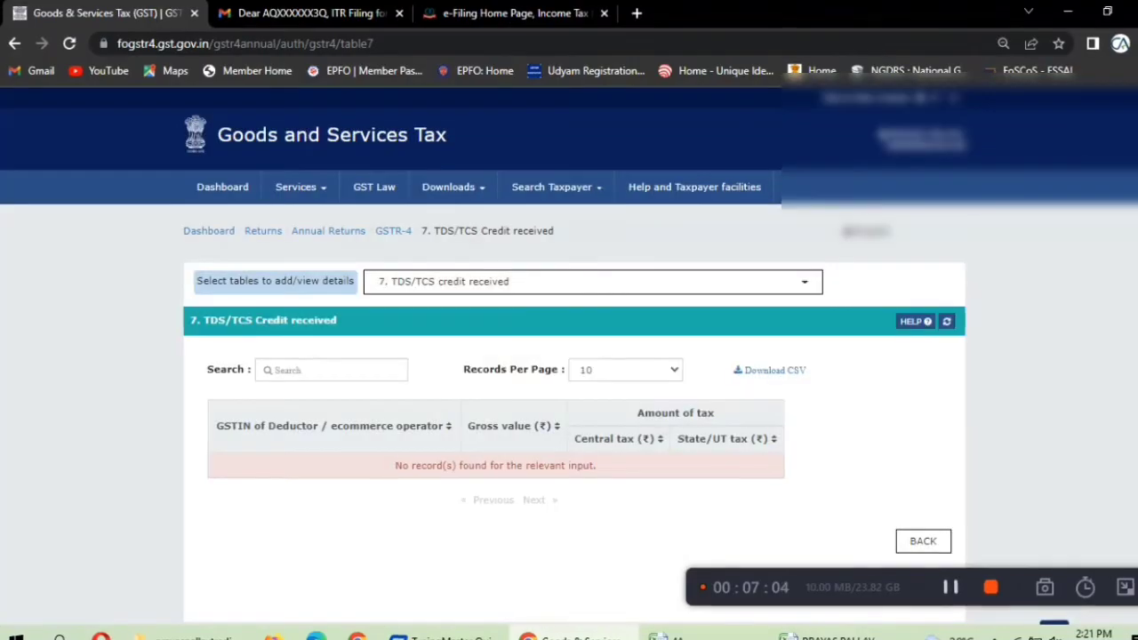
scroll(570, 356, down, 1)
click(330, 288)
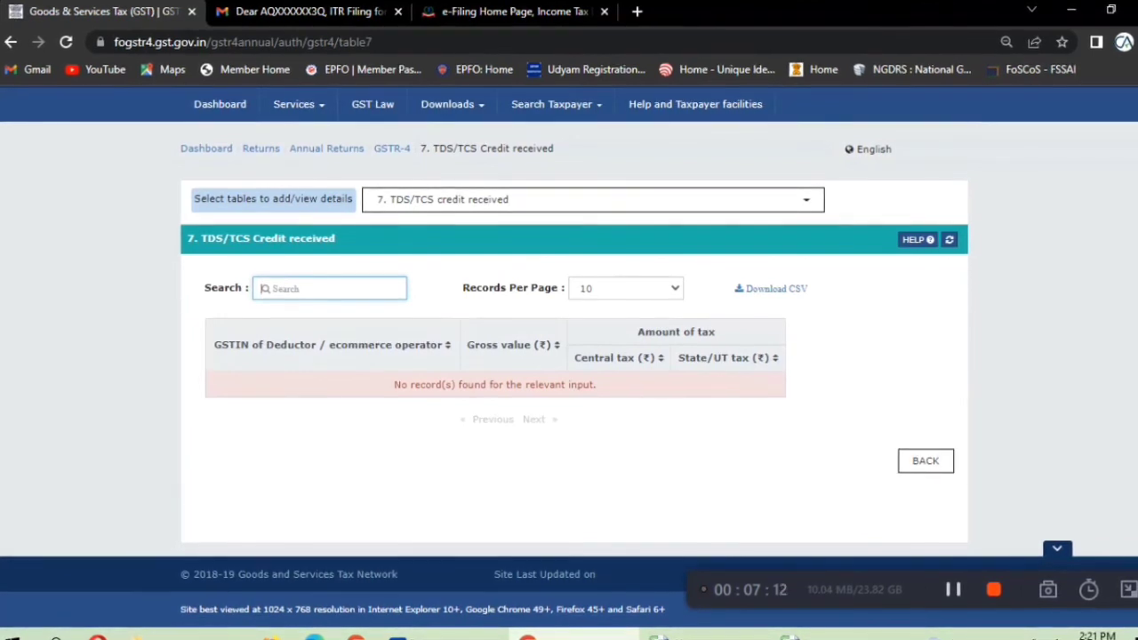
click(593, 199)
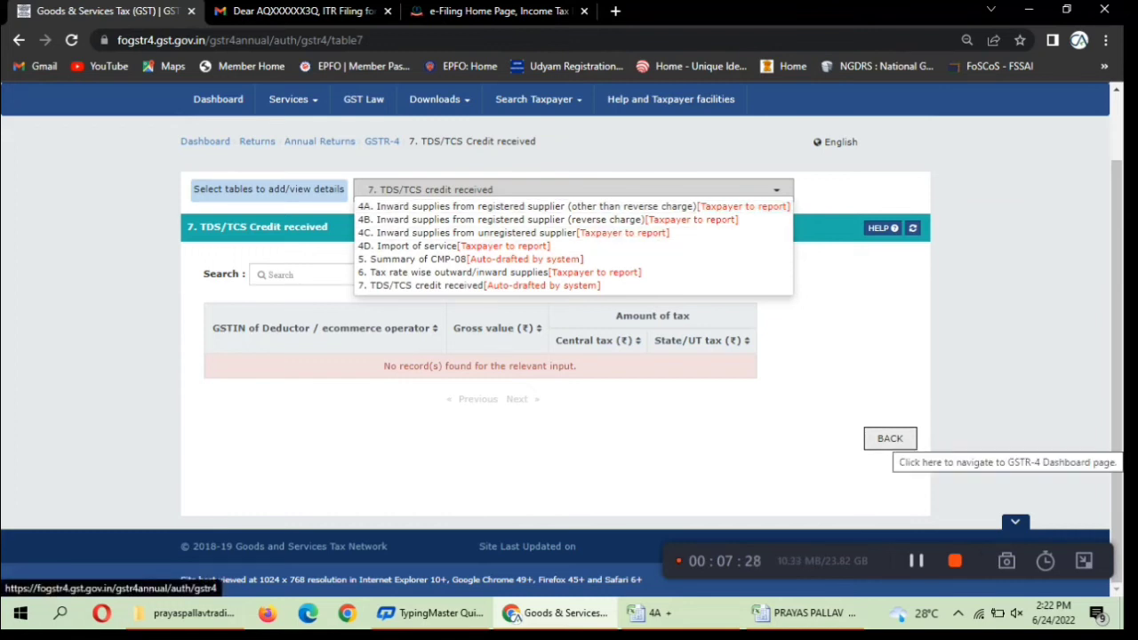
Step: Return to the GSTR-4 main page and compute the liabilities of the return
click(890, 438)
scroll(569, 338, down, 1)
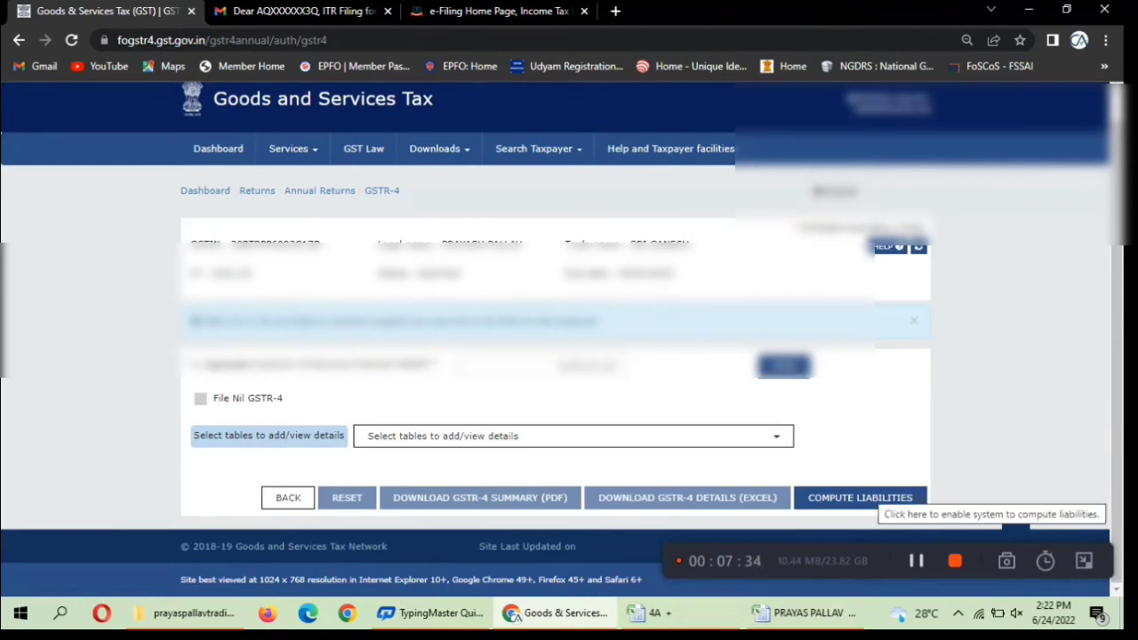
click(859, 498)
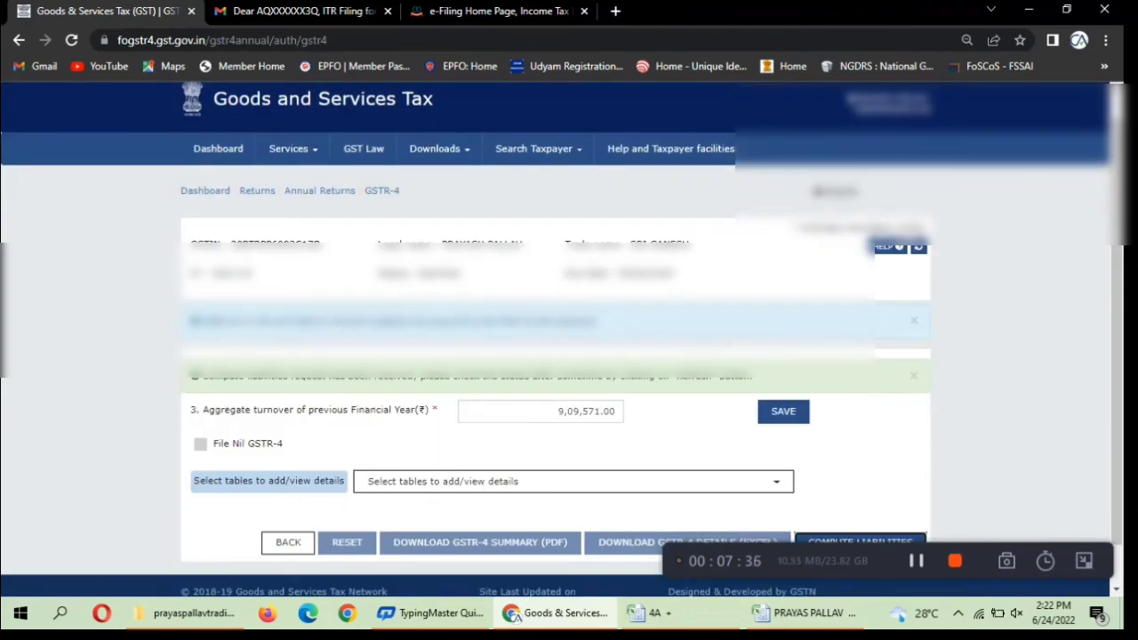
Step: Reopen table 4A, look over its processed supplier records and return to the GSTR-4 main page
scroll(574, 436, down, 1)
click(573, 436)
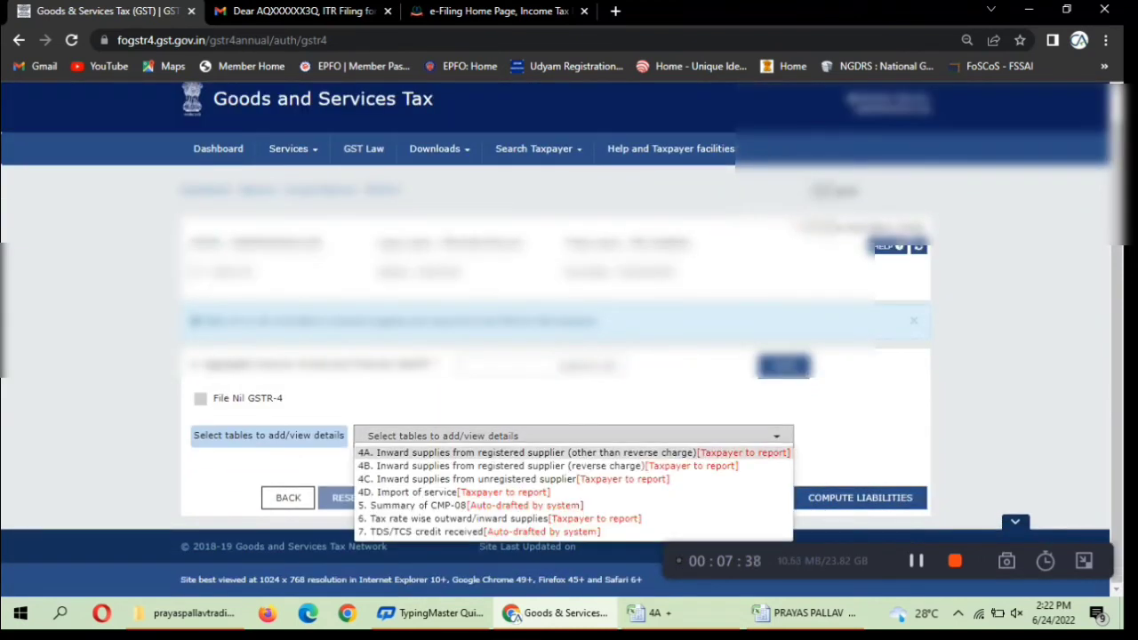
click(529, 453)
scroll(569, 355, down, 10)
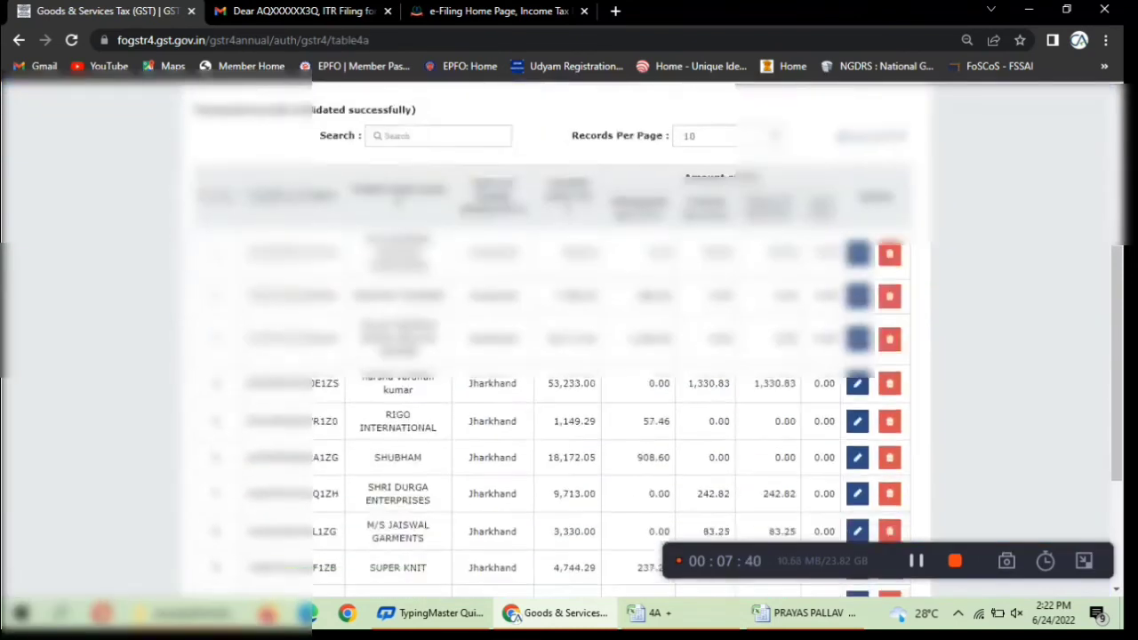
scroll(744, 397, up, 6)
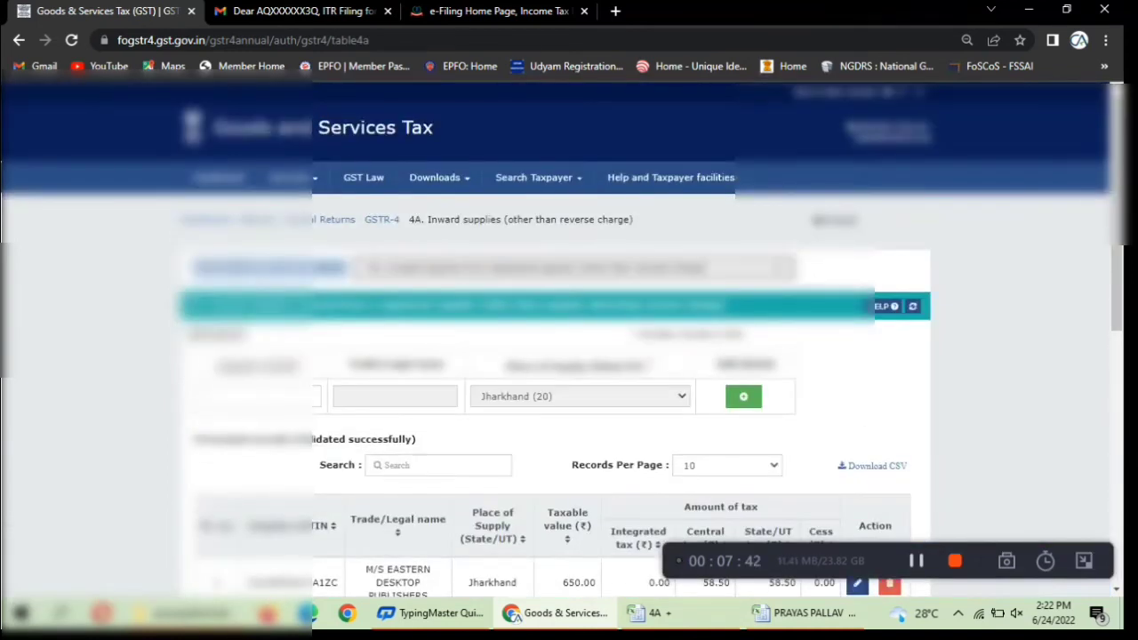
scroll(743, 397, down, 7)
click(900, 457)
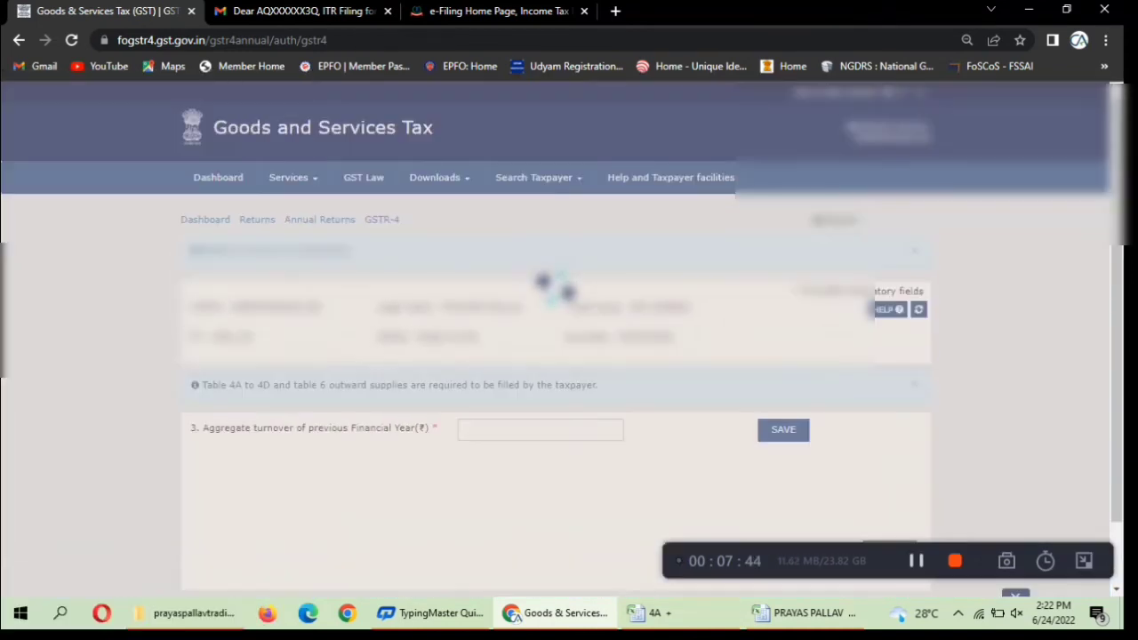
Step: Open table 5, Summary of CMP-08, and recheck its outward supply value and tax paid
scroll(569, 356, down, 2)
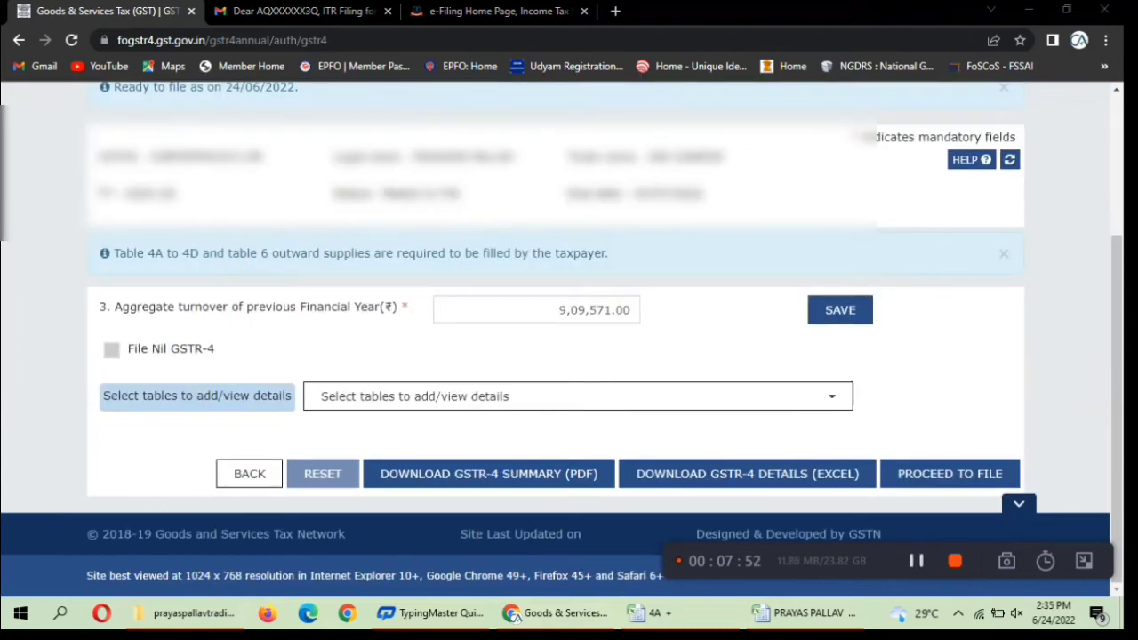
click(445, 396)
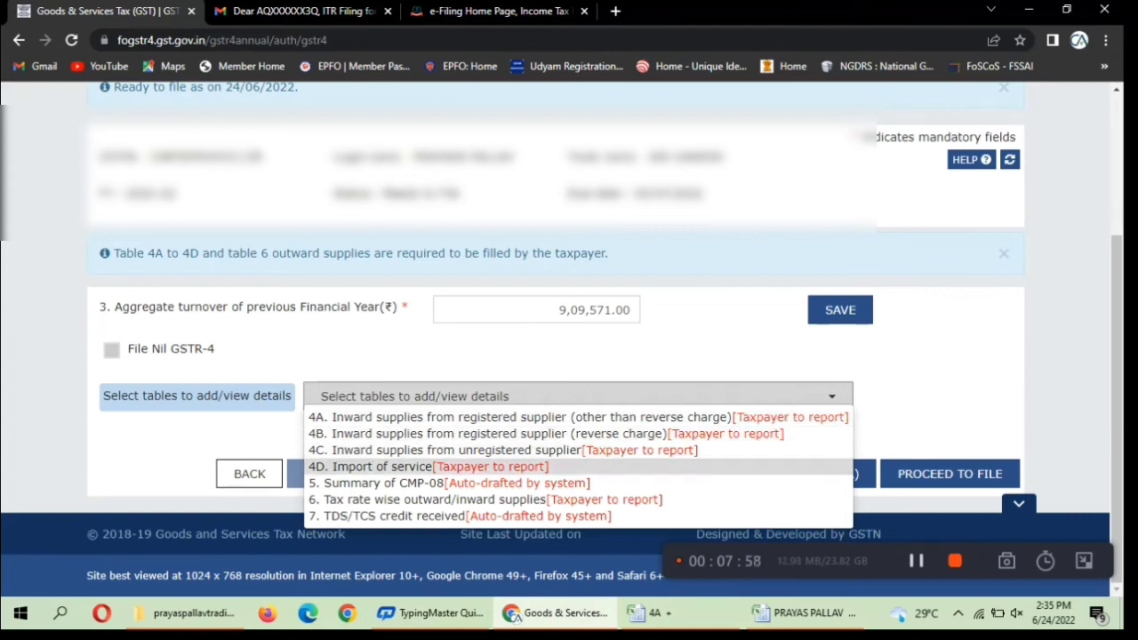
click(449, 483)
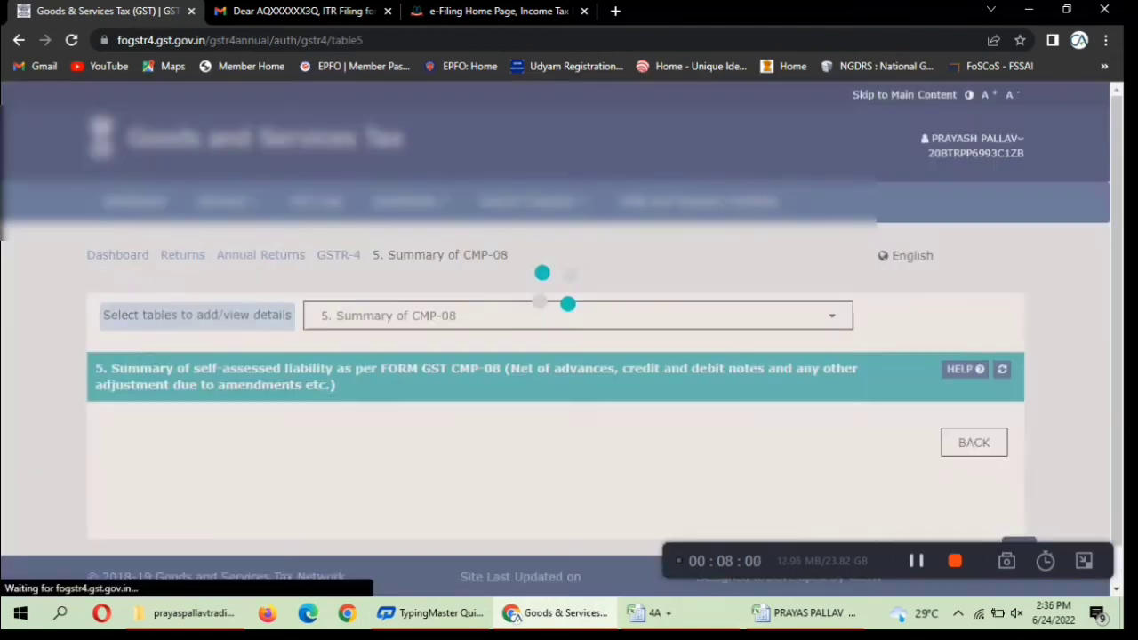
scroll(449, 483, down, 3)
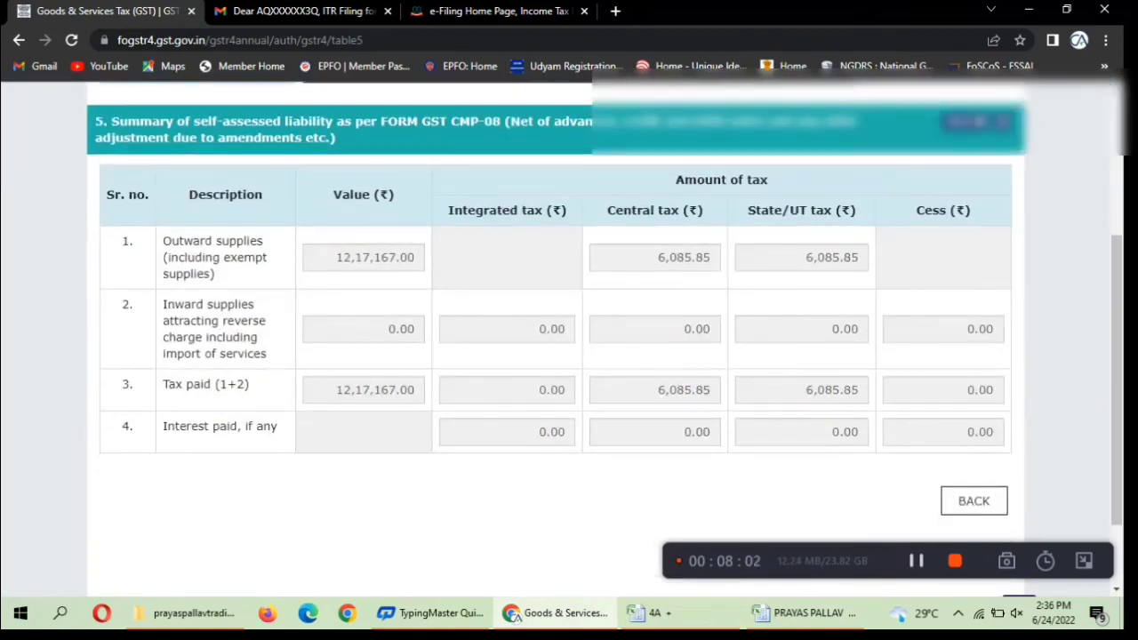
Step: Switch to table 7 and recheck the TDS/TCS credit received
scroll(560, 338, up, 3)
click(578, 233)
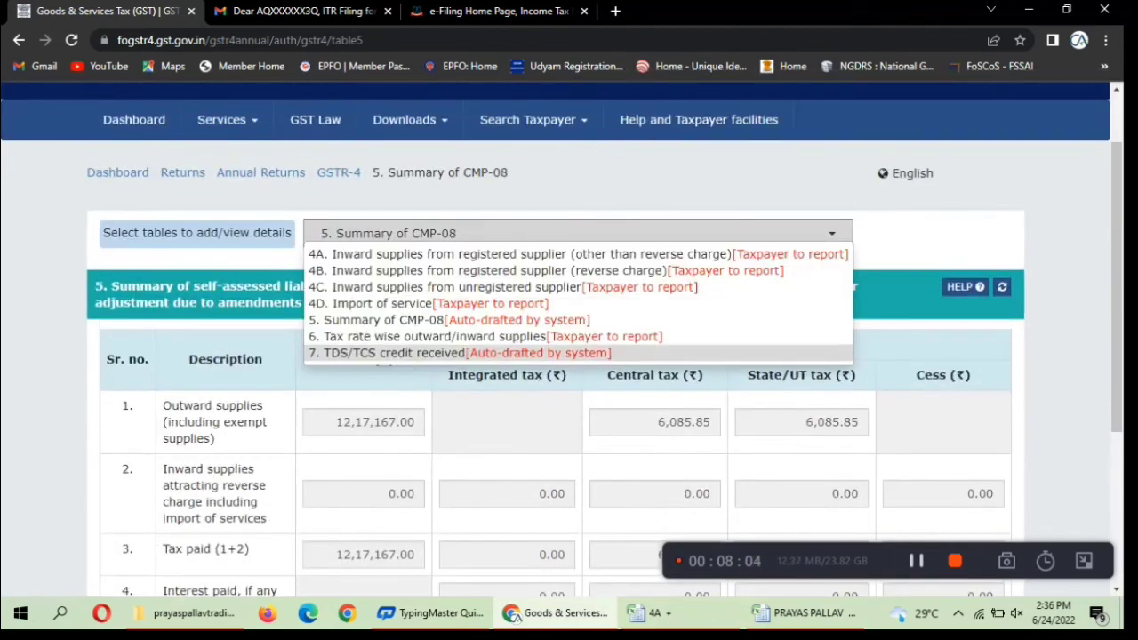
click(400, 353)
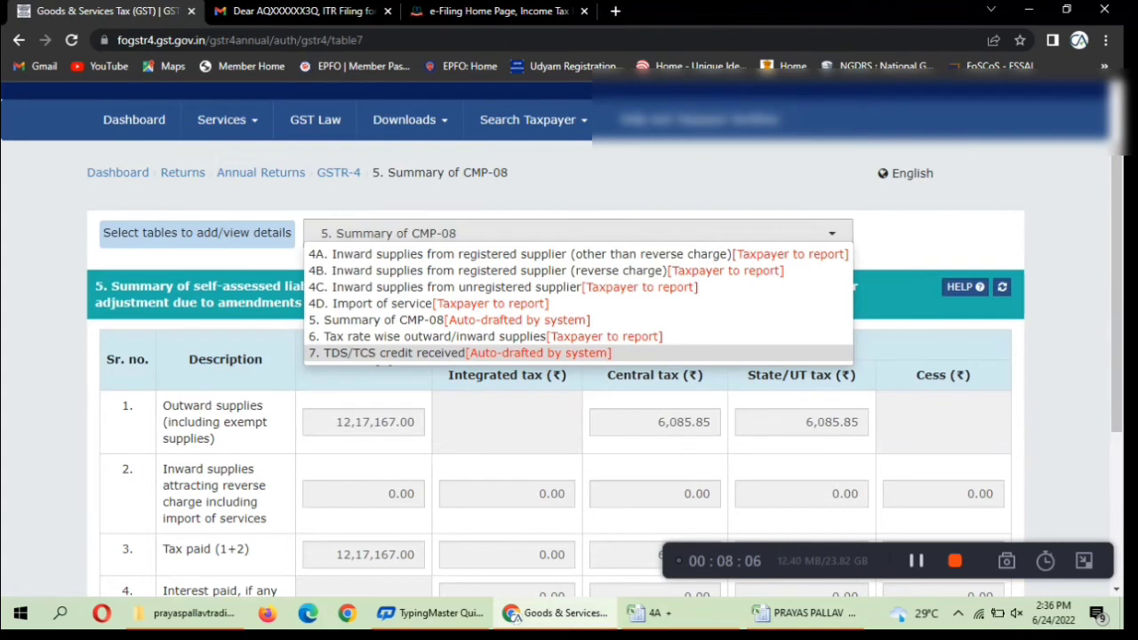
scroll(570, 337, down, 3)
scroll(569, 338, up, 3)
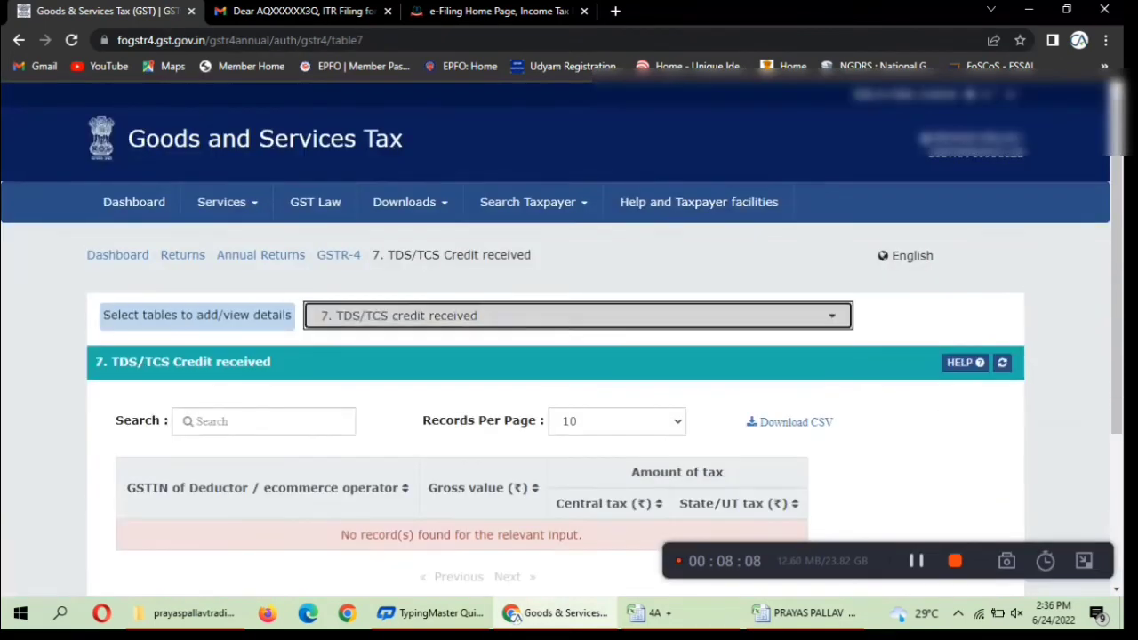
Step: Switch to table 6 and check the saved outward supply value and tax for the 1% rate
click(578, 316)
click(427, 419)
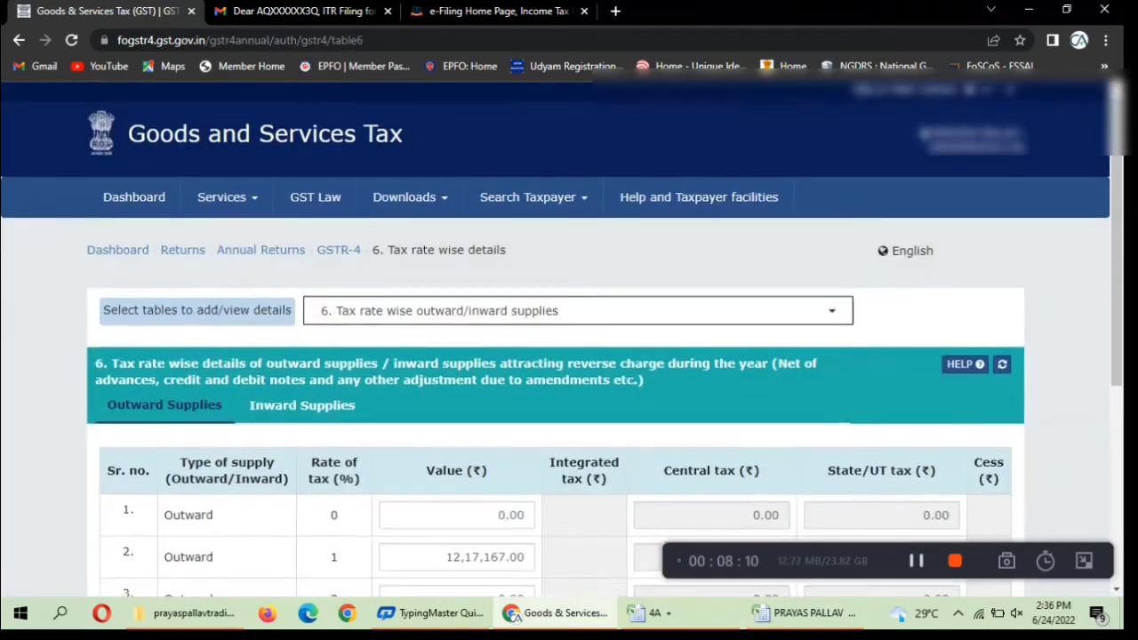
scroll(569, 356, down, 3)
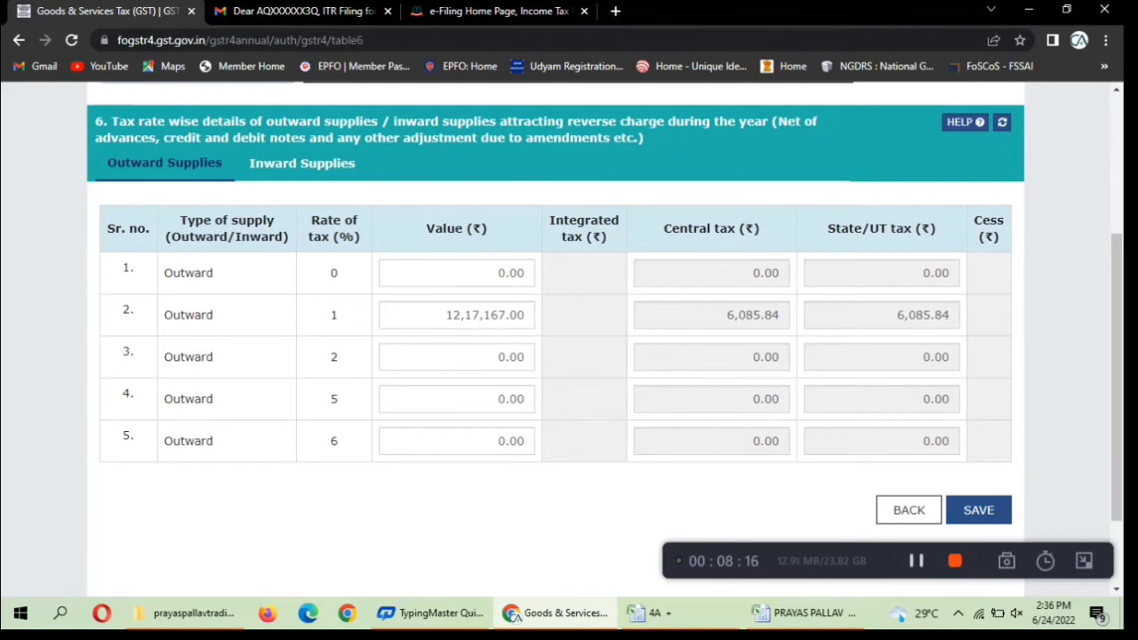
scroll(302, 245, up, 1)
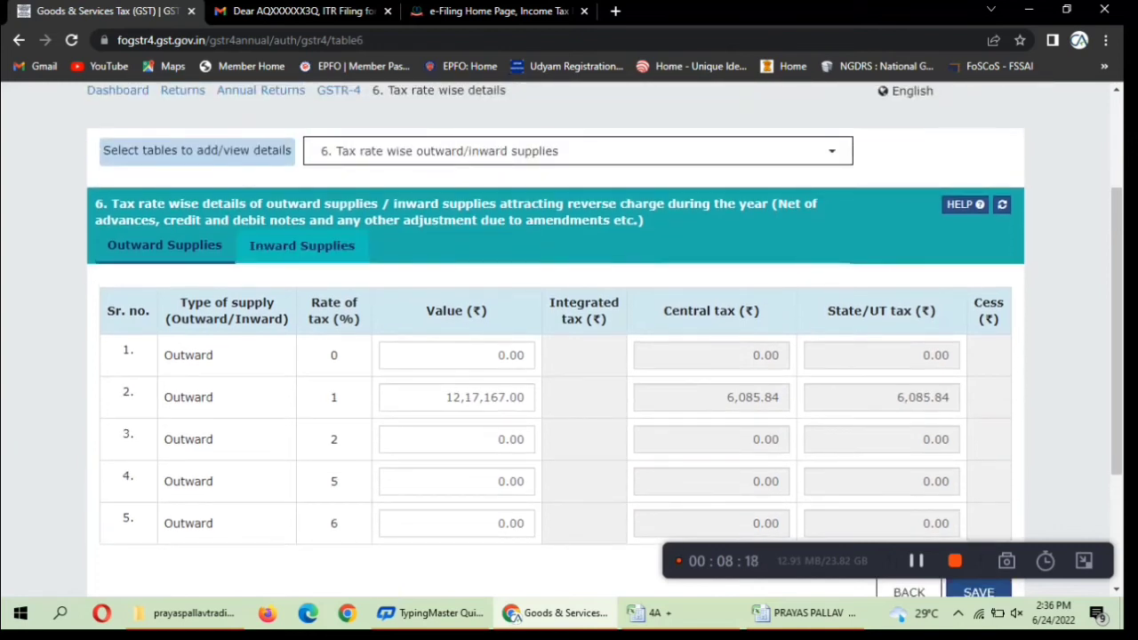
Step: View the inward supplies section of table 6, then go back to its outward supplies section
click(302, 245)
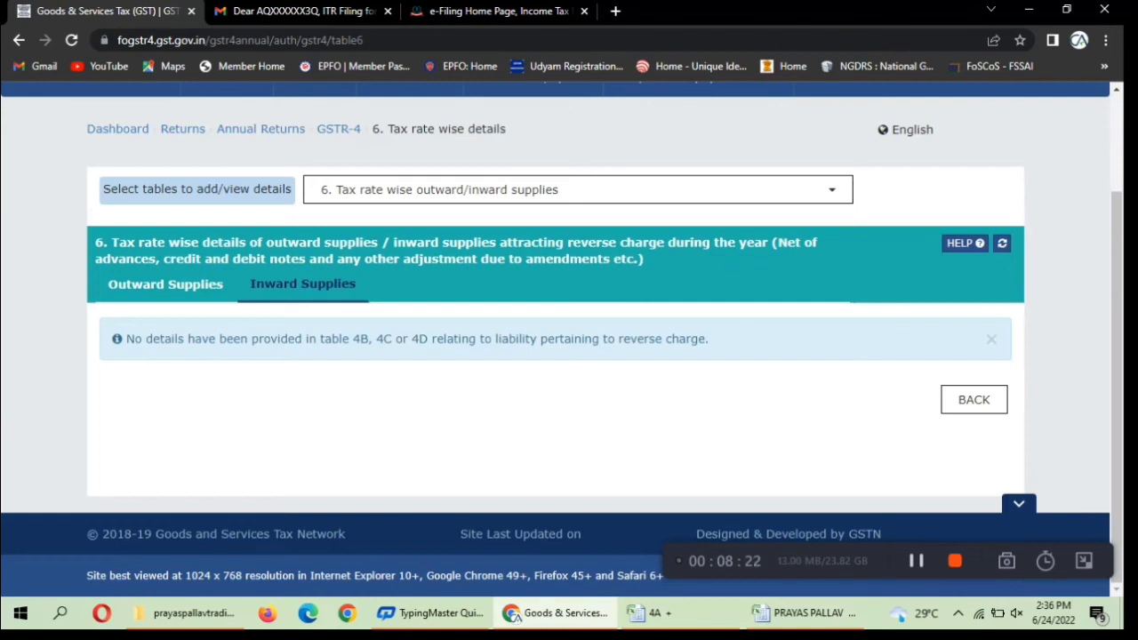
click(578, 189)
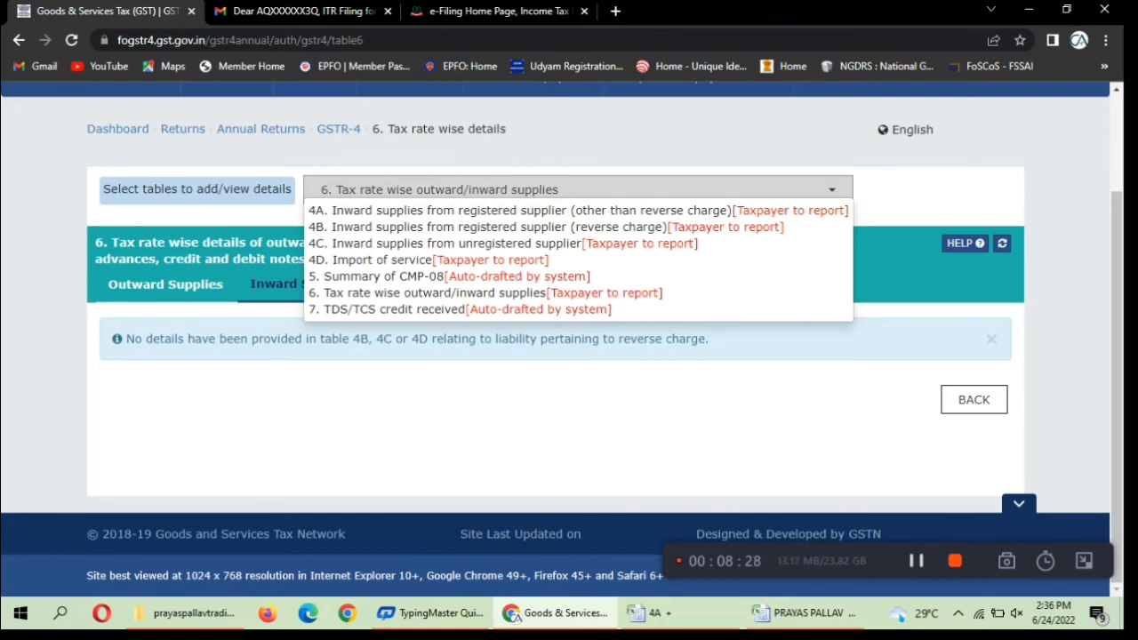
key(Escape)
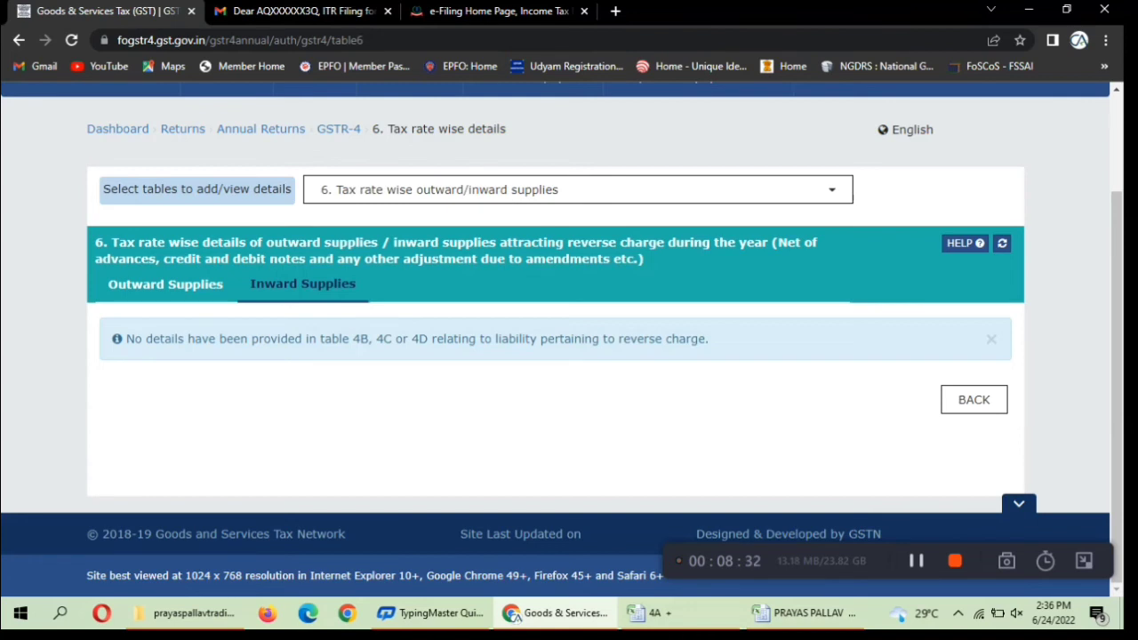
click(165, 284)
scroll(166, 283, down, 3)
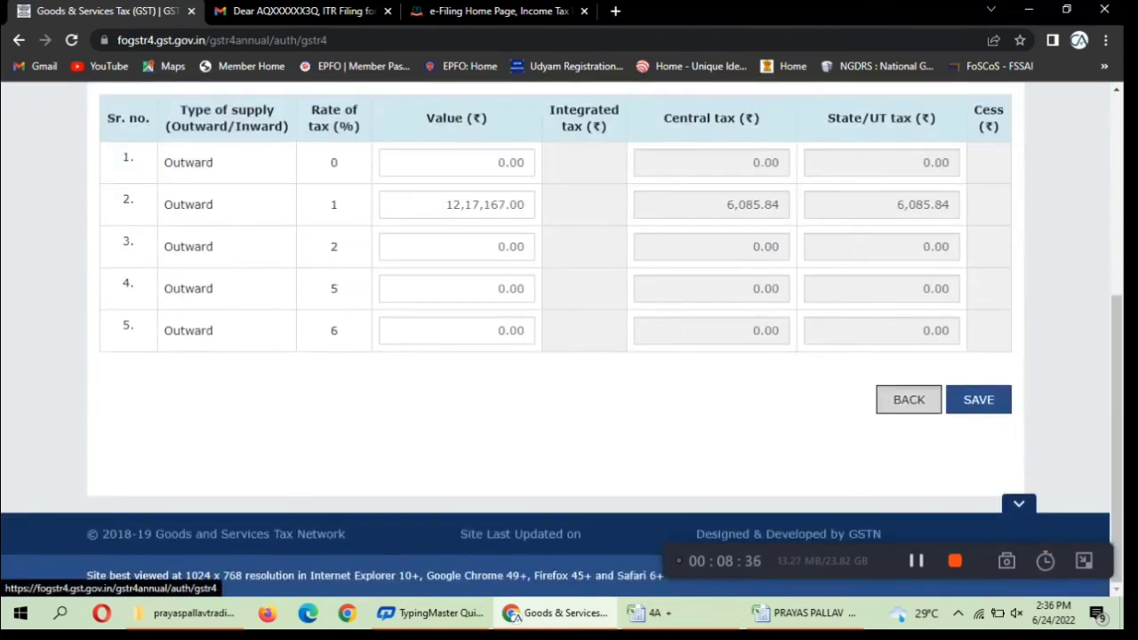
Step: Leave table 6 without changes and proceed to file, opening the preview of the GSTR-4 return
click(909, 400)
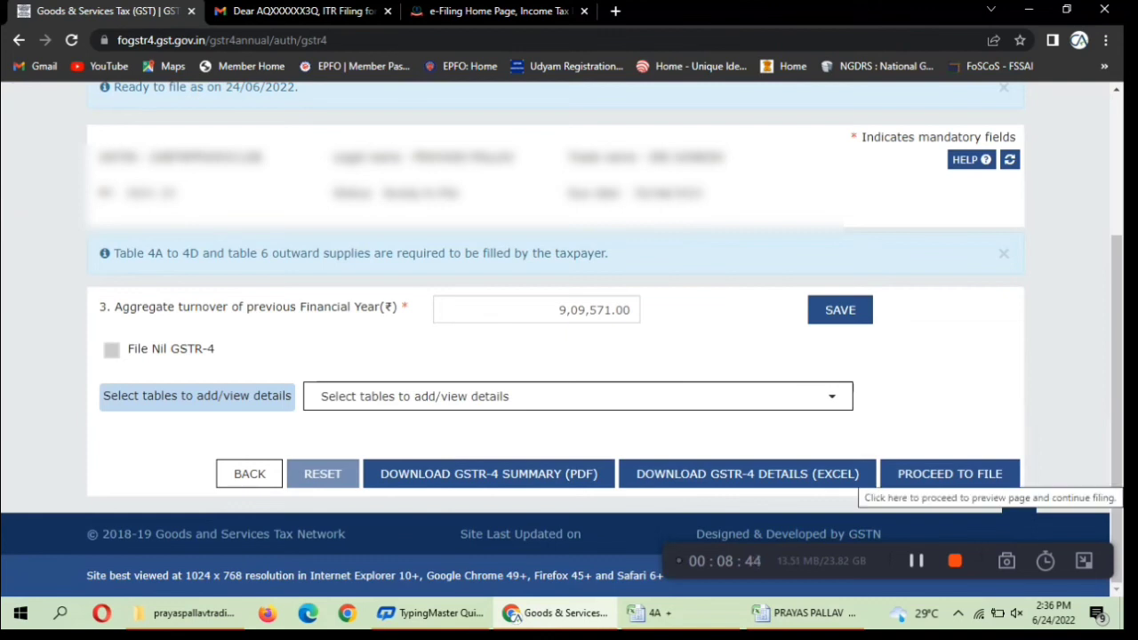
click(950, 474)
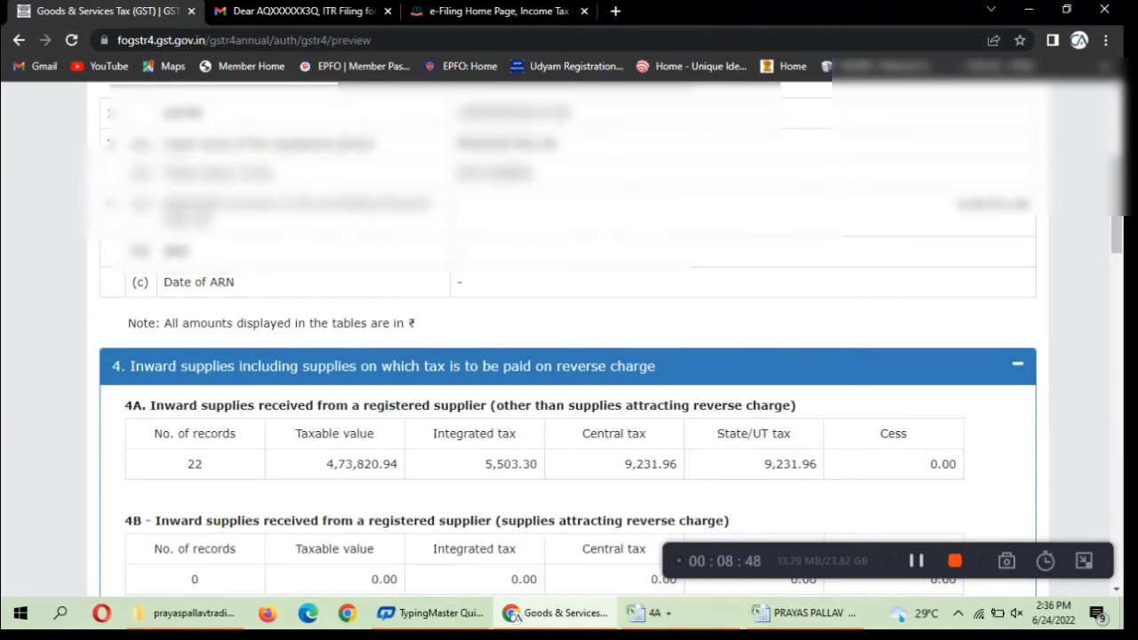
Step: Review the return preview from table 4 inward supplies through the table 5 and 6 reconciliation to table 7 TDS/TCS credit
scroll(569, 338, down, 2)
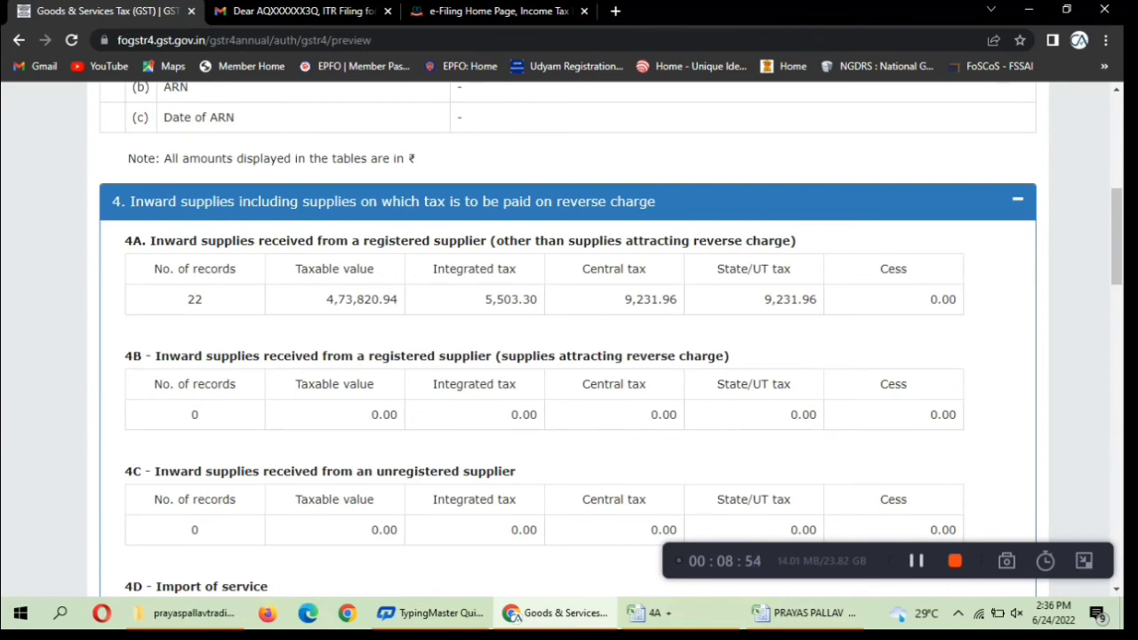
scroll(610, 338, down, 2)
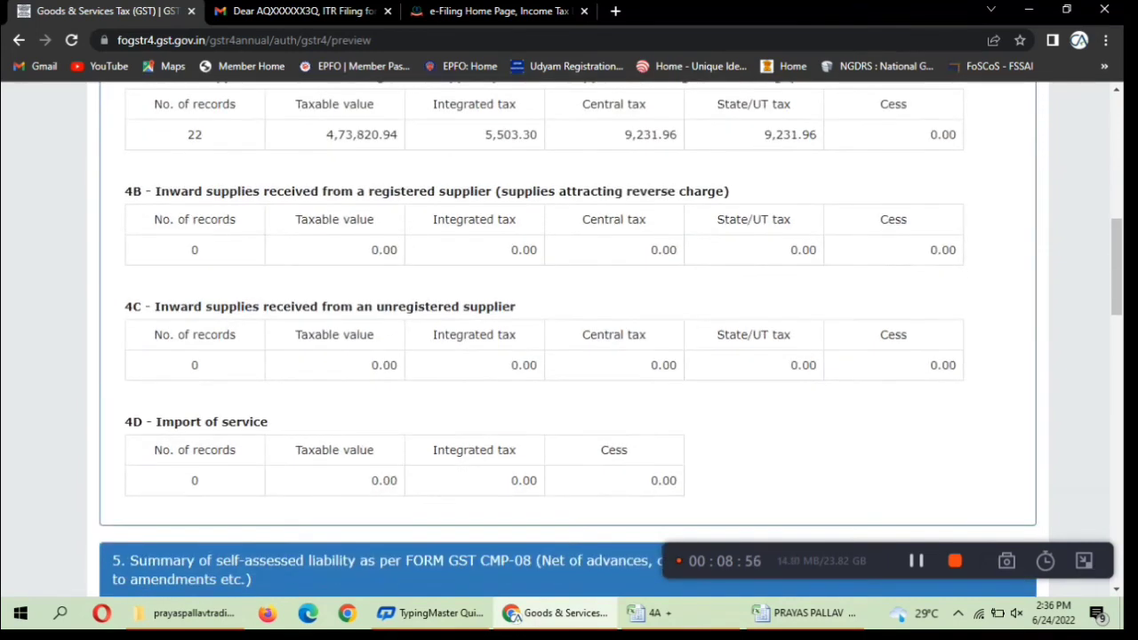
scroll(610, 338, down, 3)
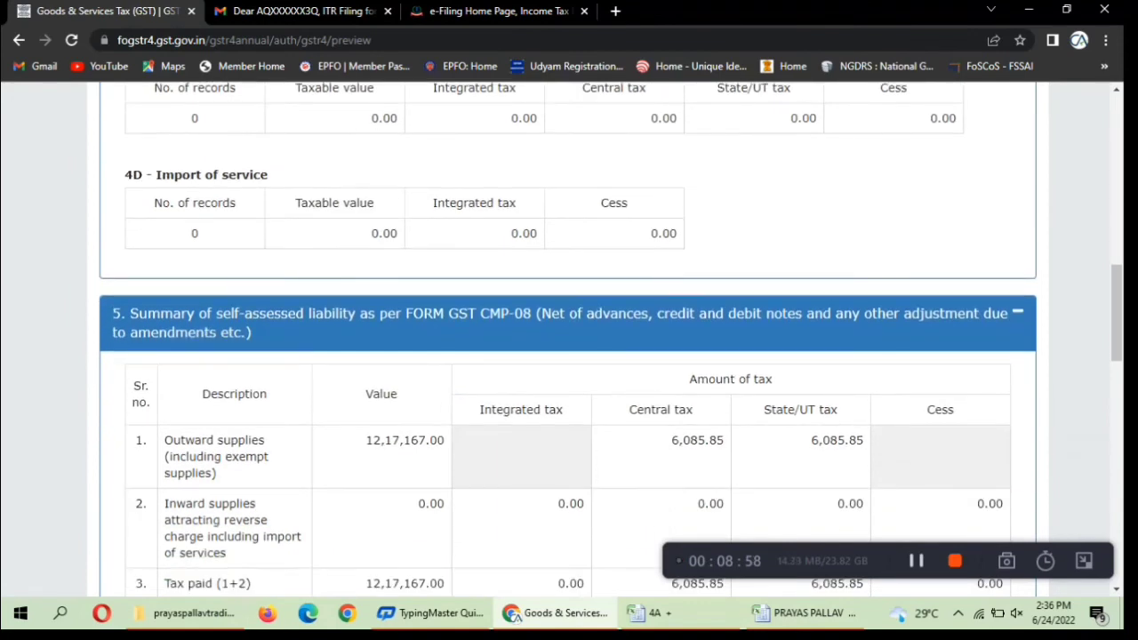
scroll(610, 338, down, 4)
scroll(610, 339, down, 5)
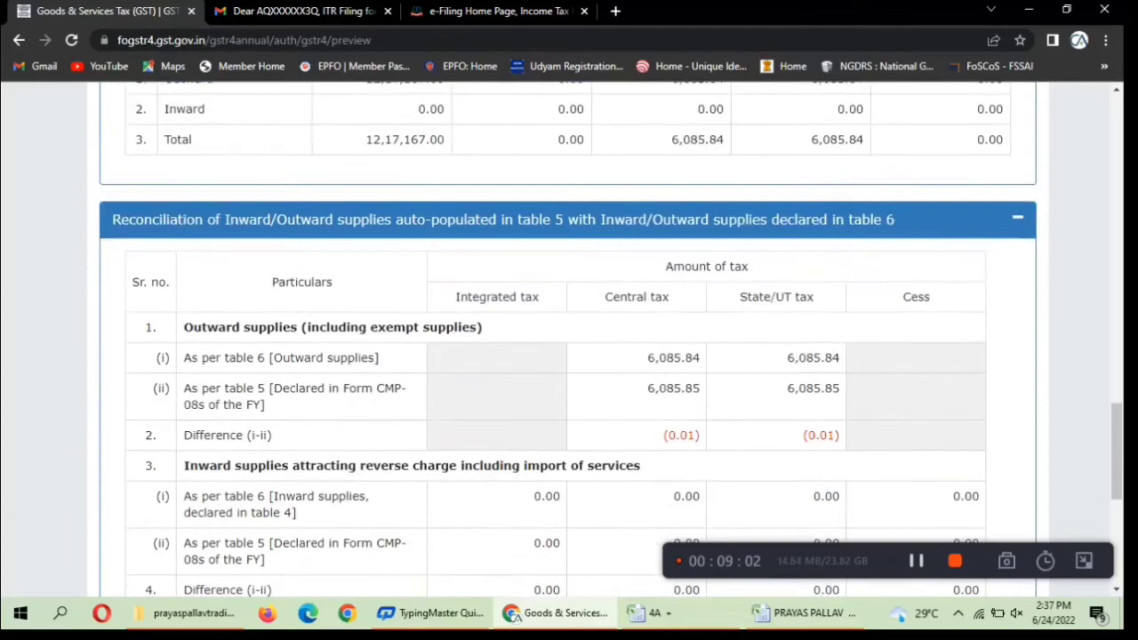
scroll(610, 338, down, 4)
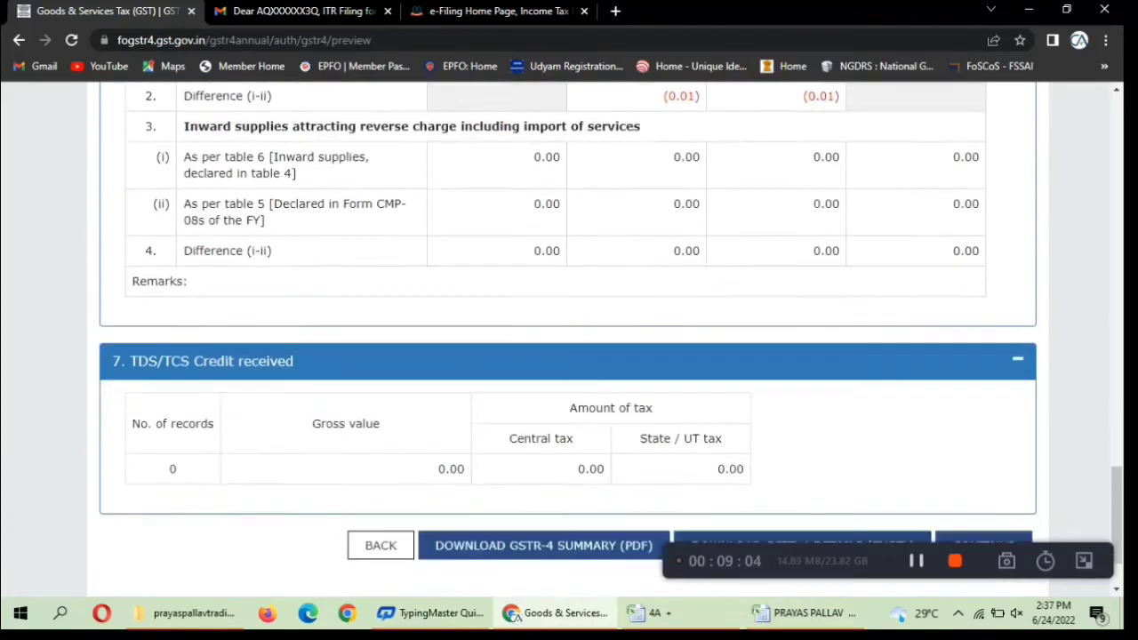
scroll(567, 339, down, 2)
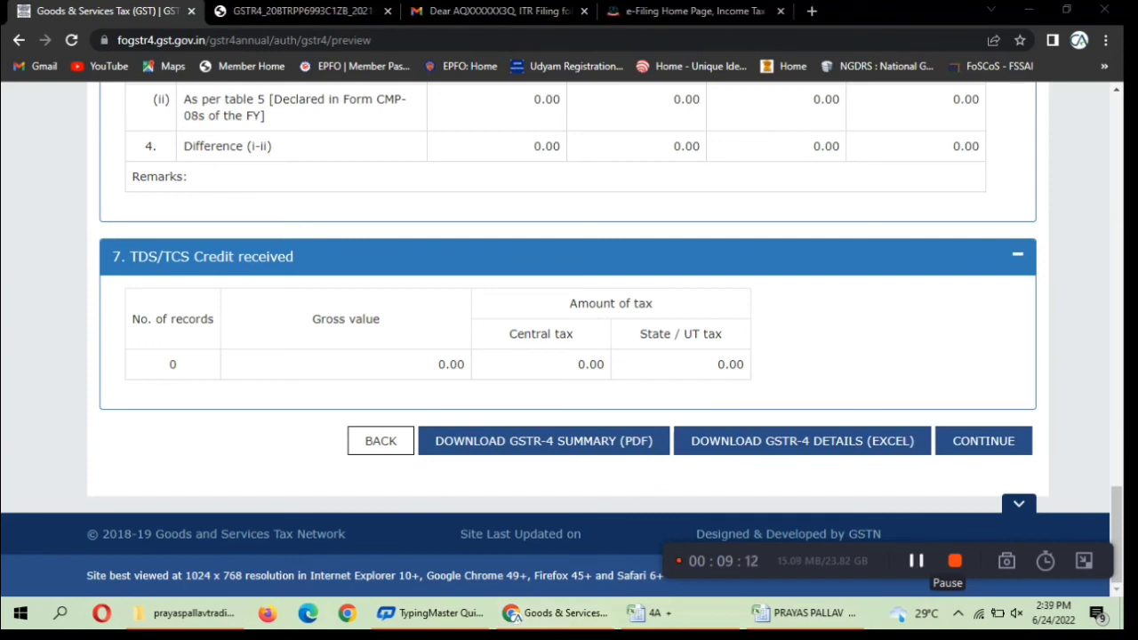
Step: Continue from the return preview to the table 8 page with the cash ledger balance and payment of tax
scroll(961, 400, up, 1)
scroll(960, 400, down, 1)
click(984, 441)
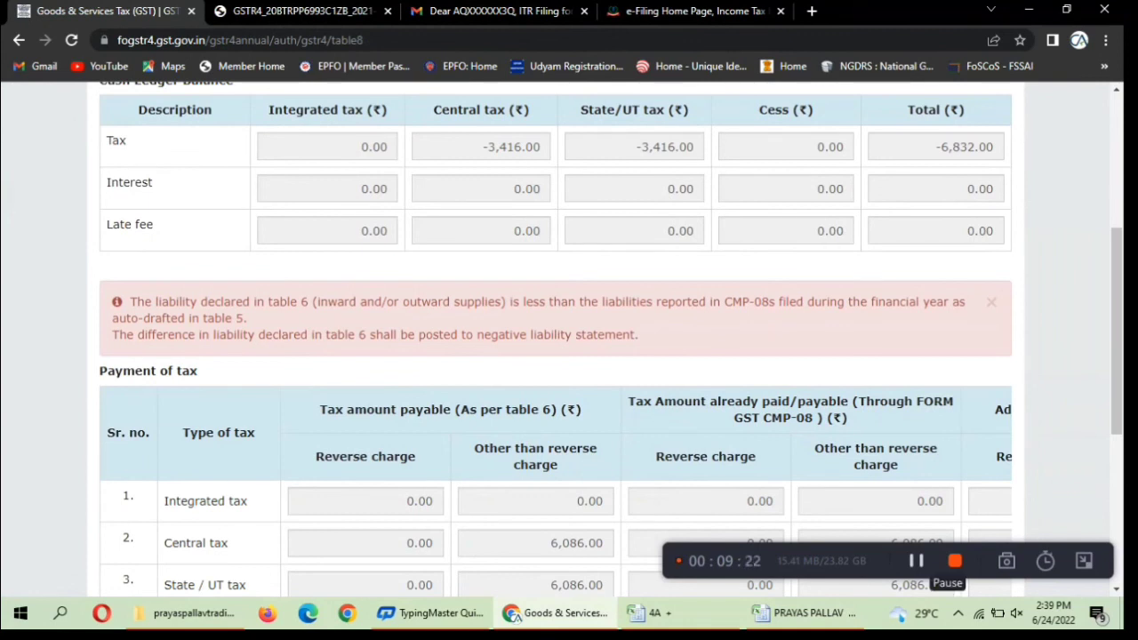
Step: Look over the payment of tax table and download the GSTR-4 summary as a PDF
click(918, 561)
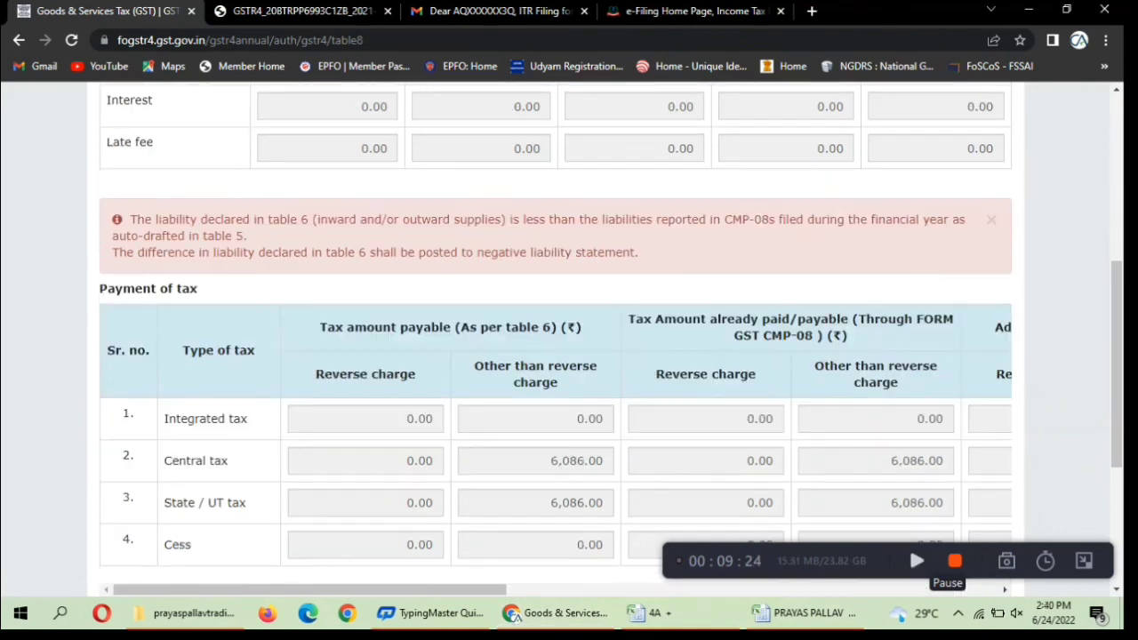
scroll(555, 338, down, 5)
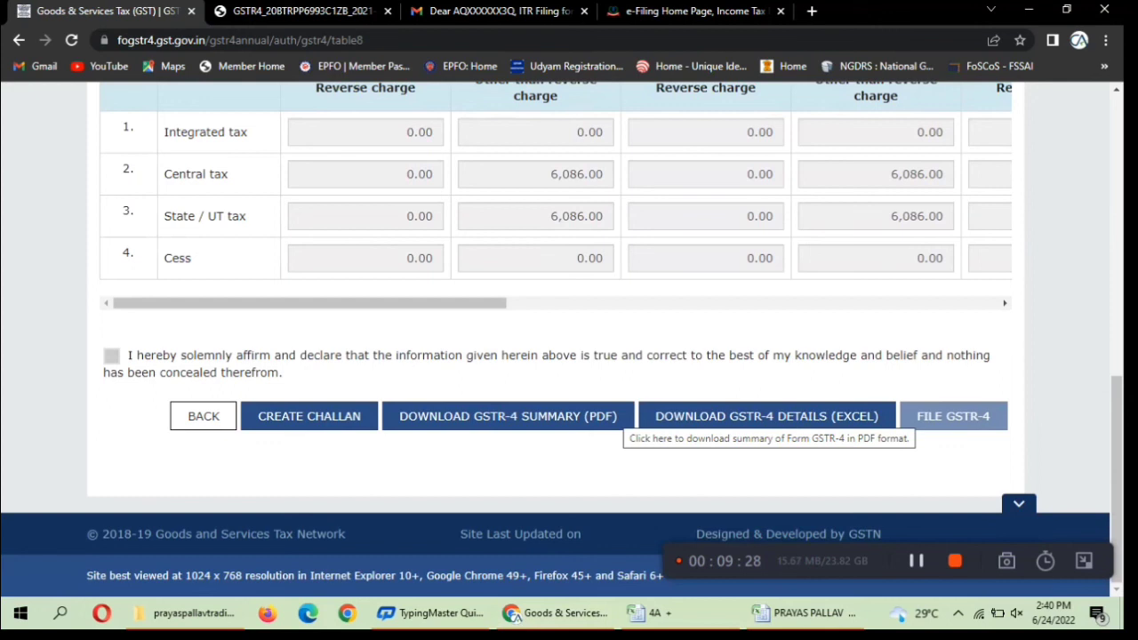
click(623, 418)
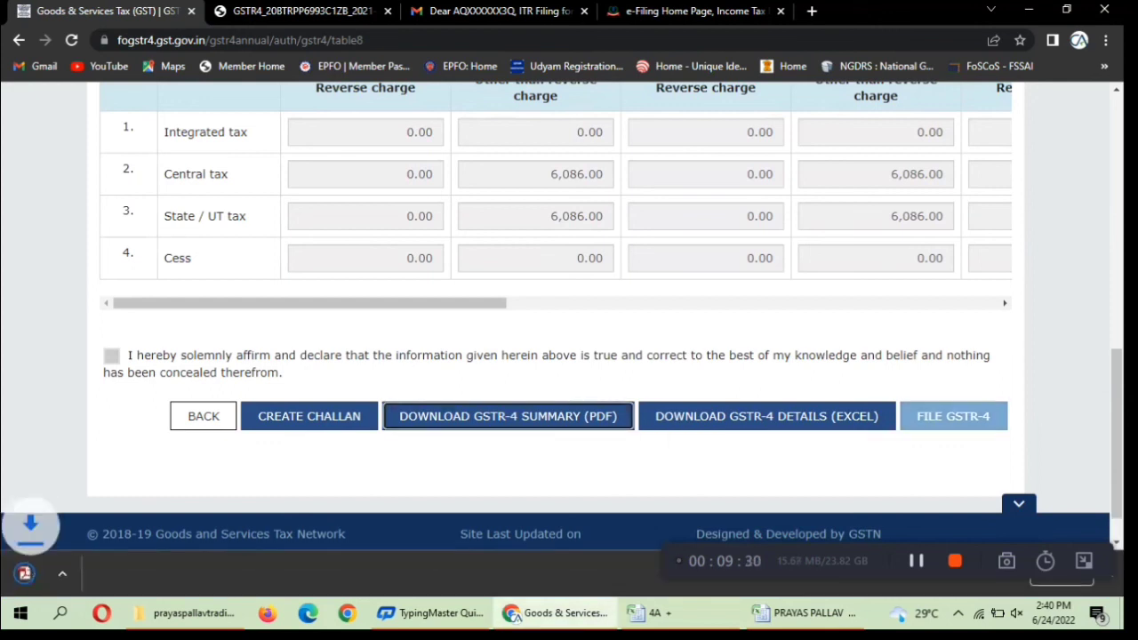